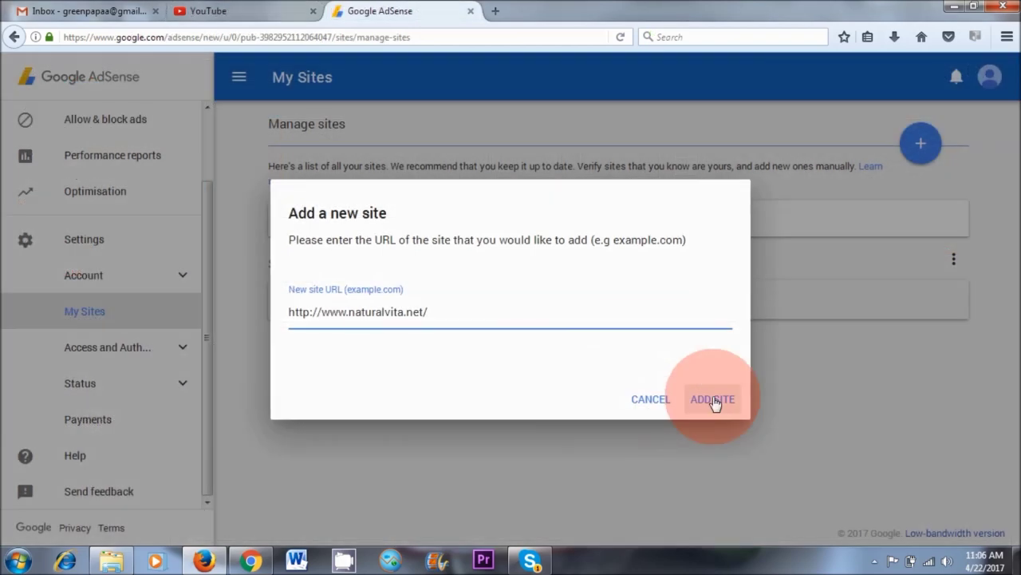
left_click(712, 399)
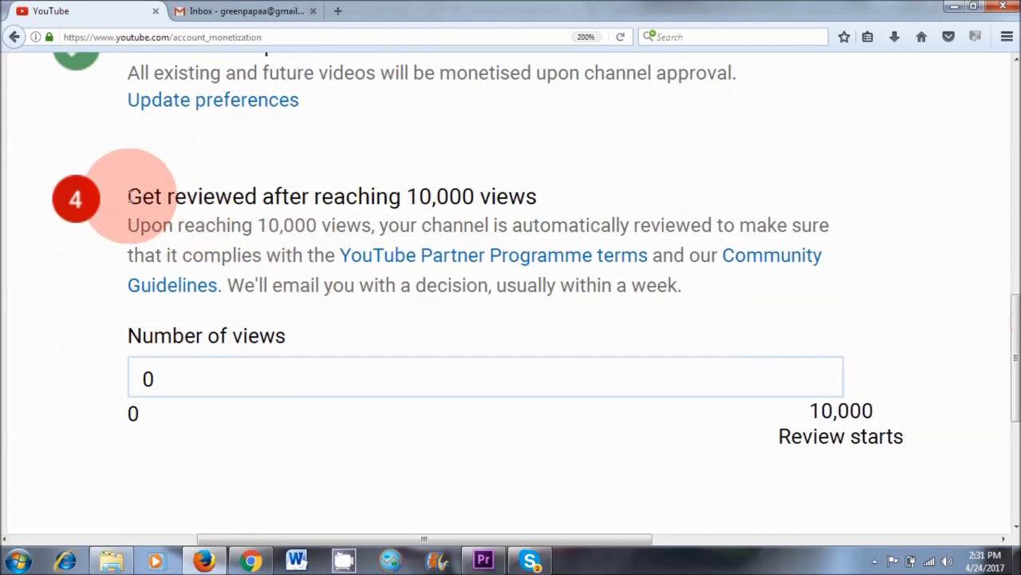
Highlight the 10,000-views review requirement on the monetisation page.
left_click_drag(130, 197, 547, 200)
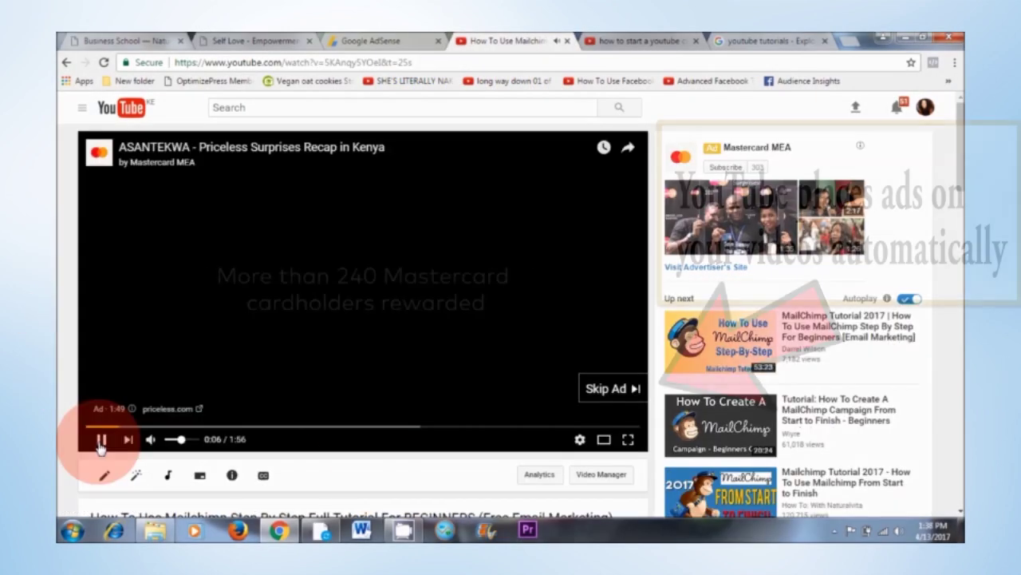
Pause the video ad, copy the 250x250 ad code, and go to the 10 Days A Monk blog tab.
left_click(100, 445)
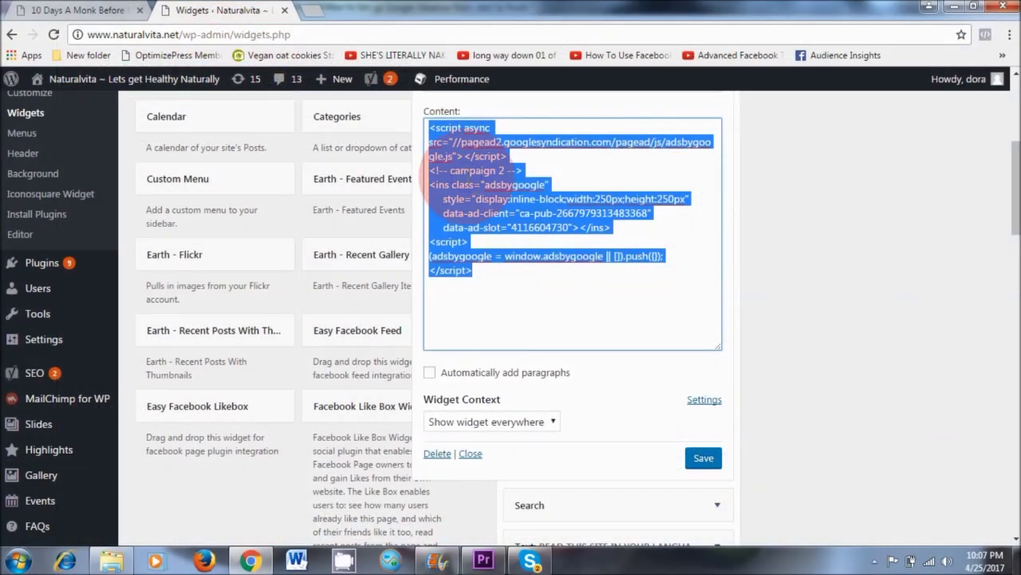
right_click(491, 173)
left_click(502, 205)
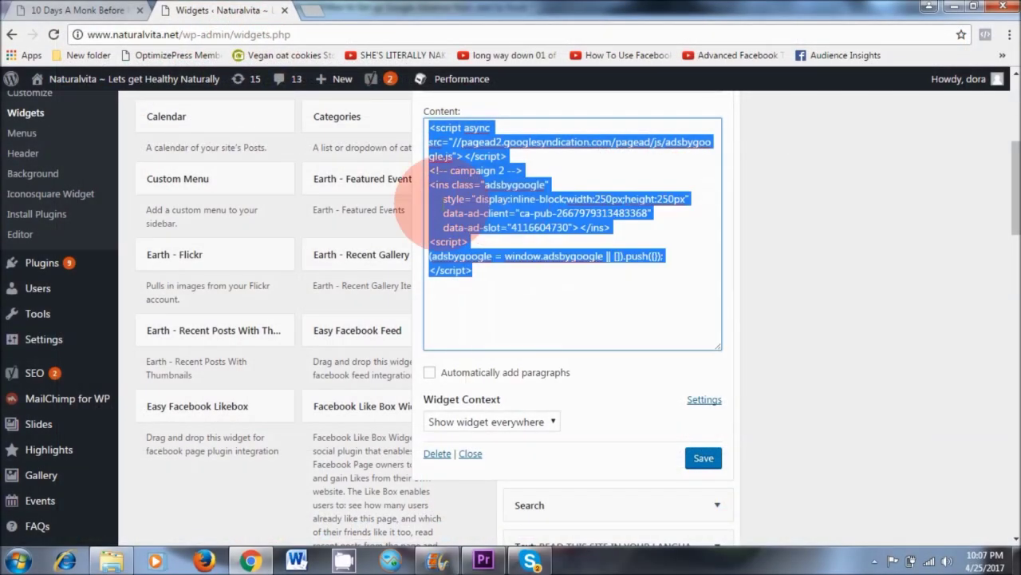
left_click(33, 10)
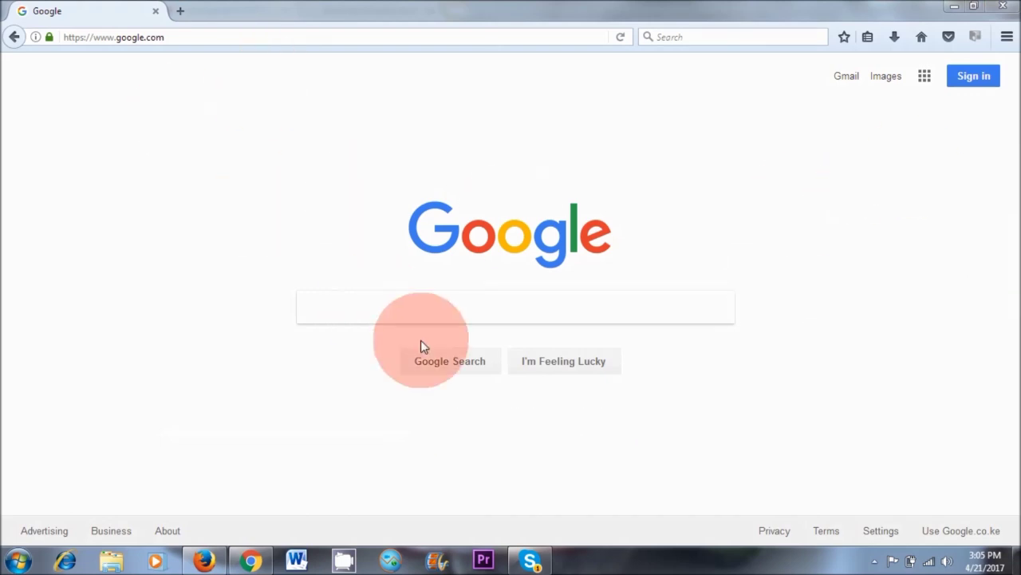
Run a Google search for 'gmail sign up'.
left_click(417, 315)
type("gmai")
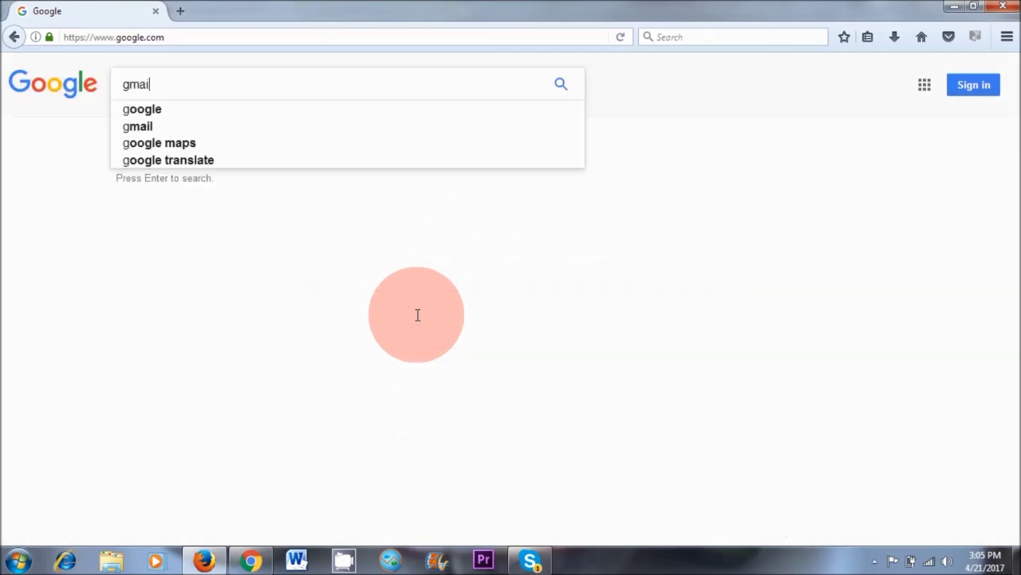
type("l sign")
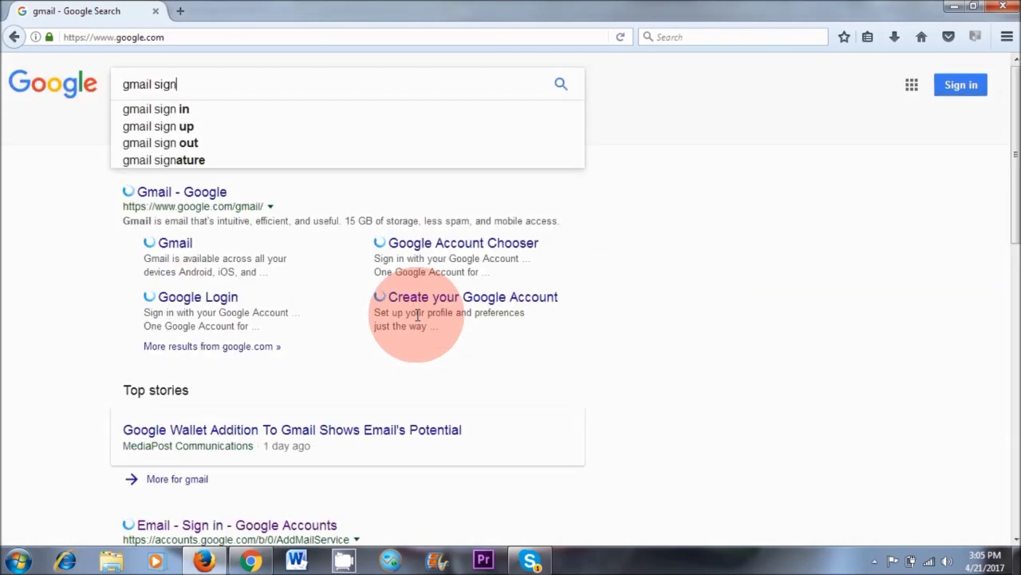
type(" up")
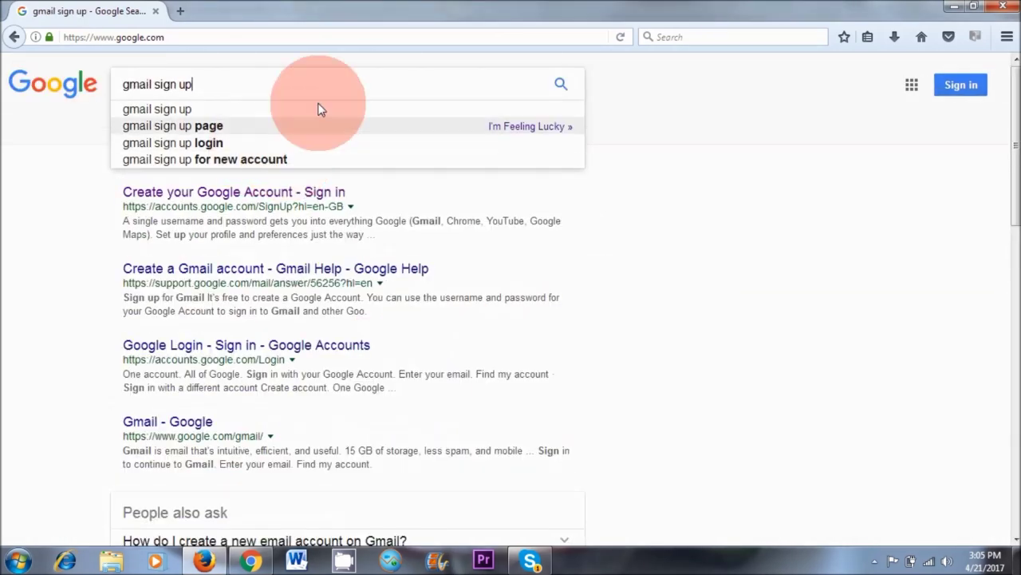
key("Return")
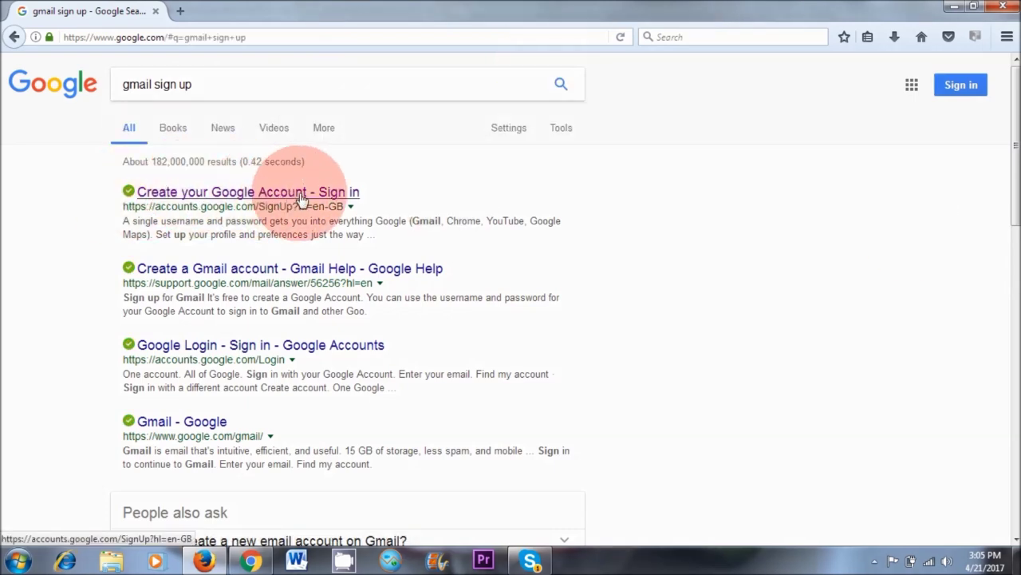
Fill in the Create your Google Account form and agree to the Privacy and Terms.
left_click(317, 195)
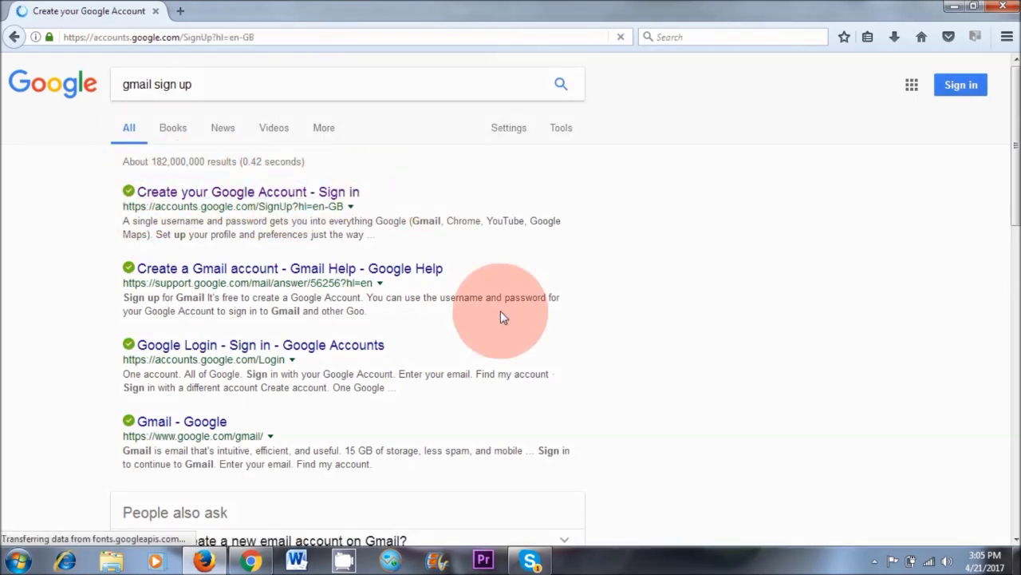
scroll(947, 410, "down", 2)
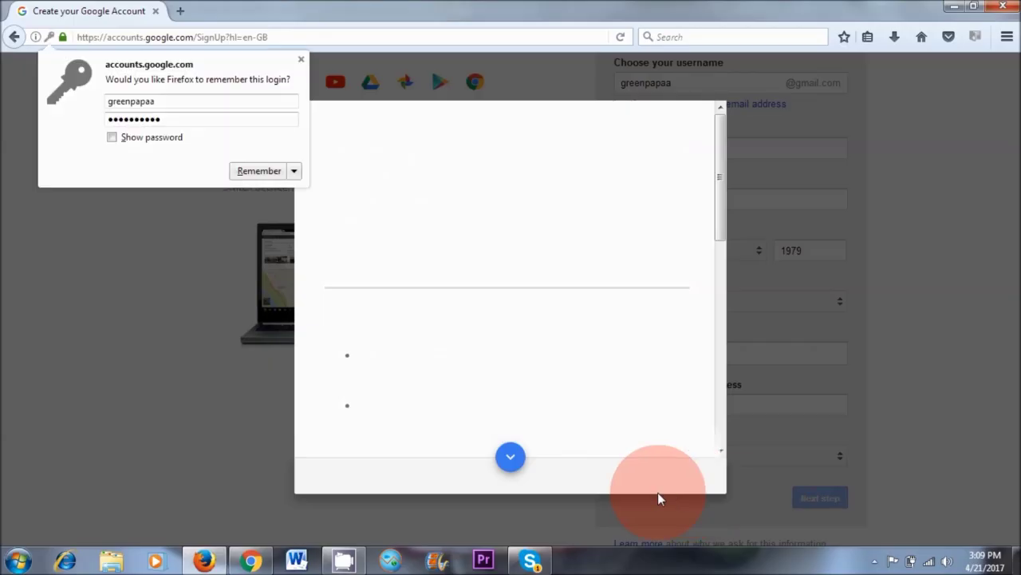
left_click(718, 192)
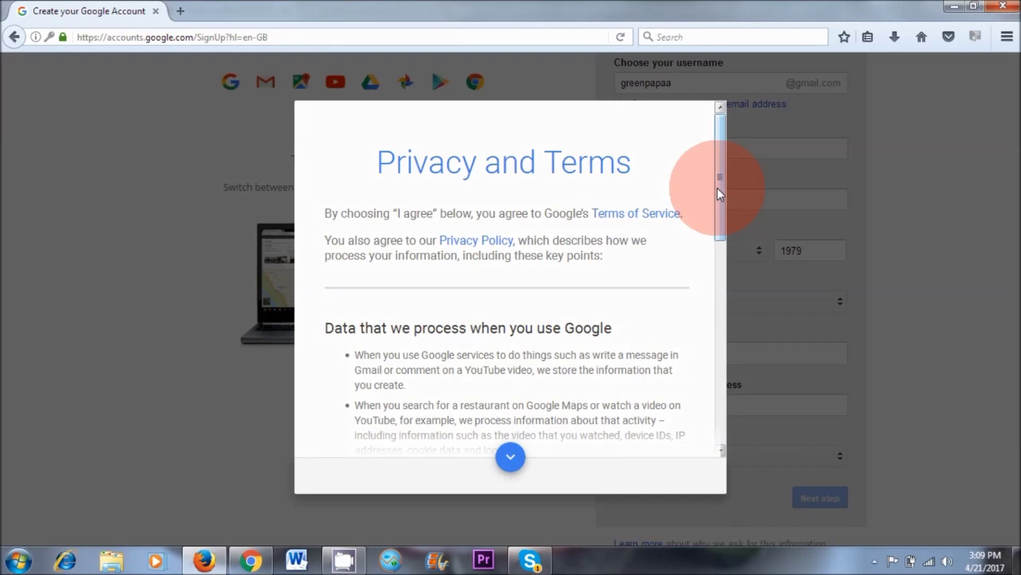
left_click_drag(717, 187, 719, 418)
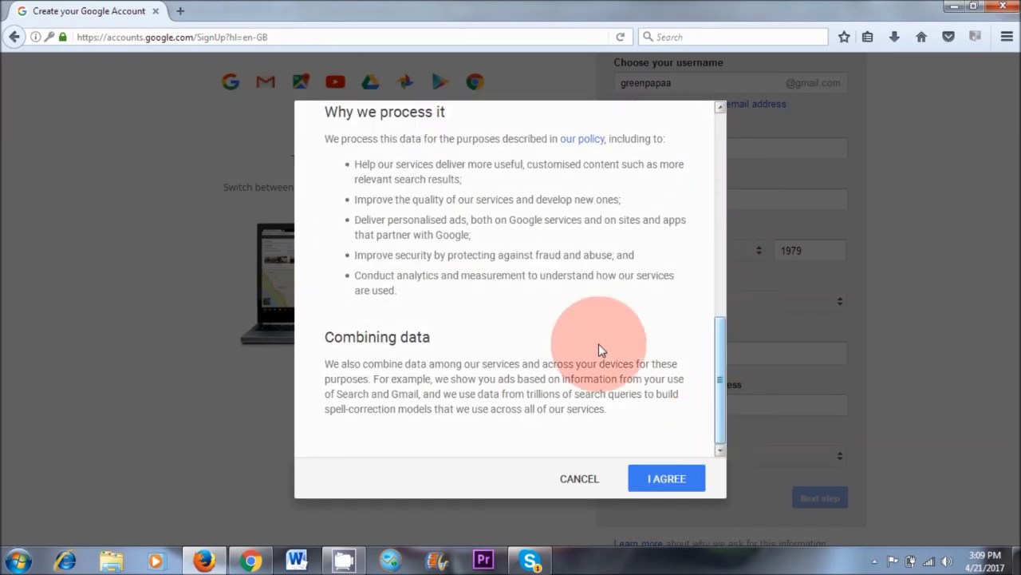
left_click(661, 478)
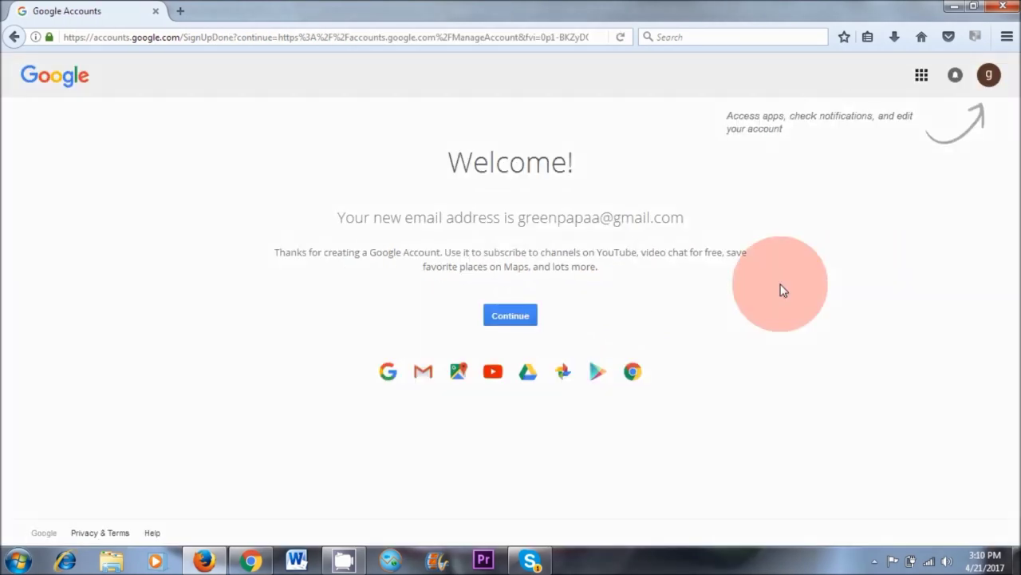
Go to YouTube through the Google apps grid.
left_click(922, 80)
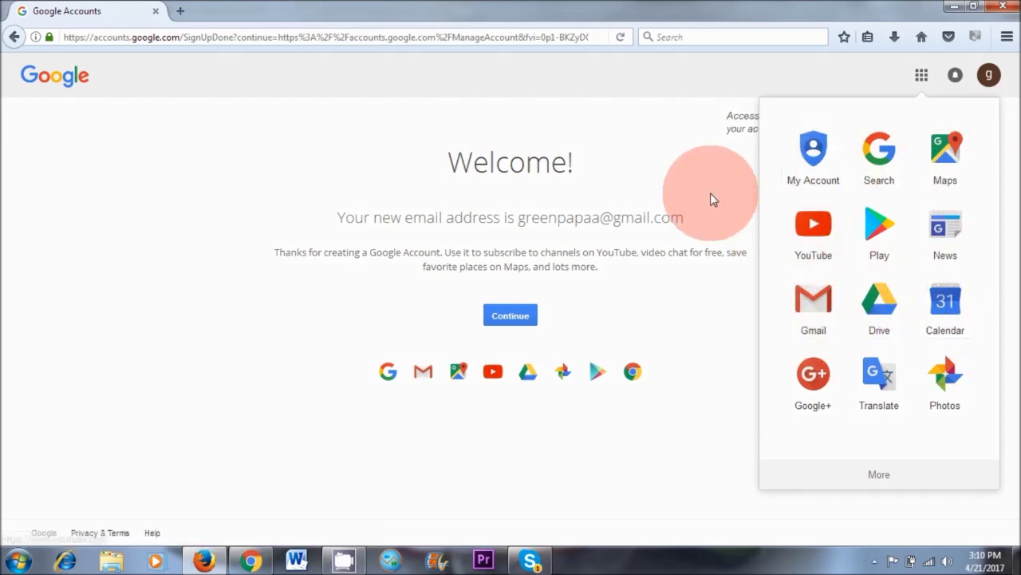
left_click(816, 227)
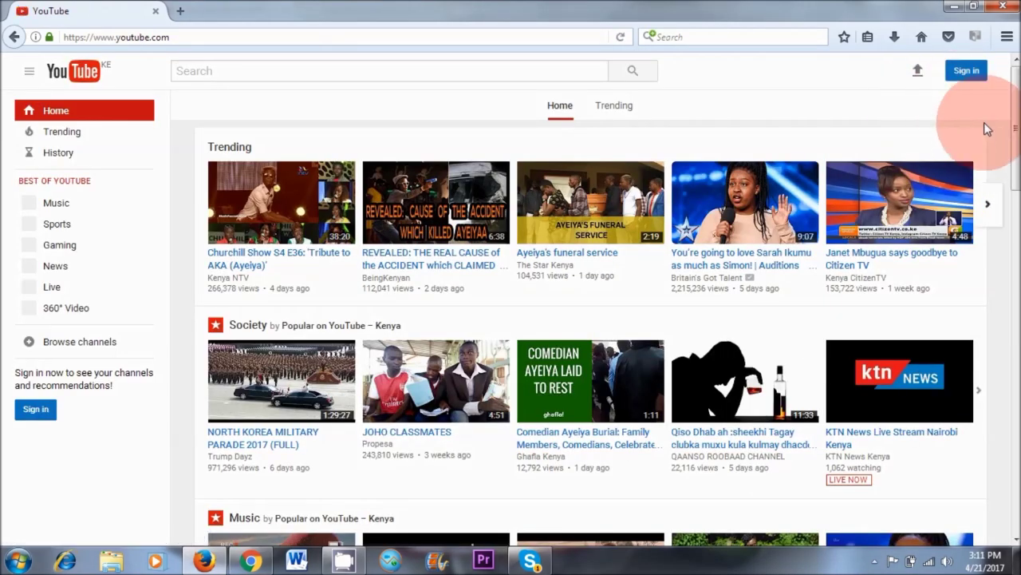
Sign in to YouTube with the new account and go to My channel.
left_click(967, 74)
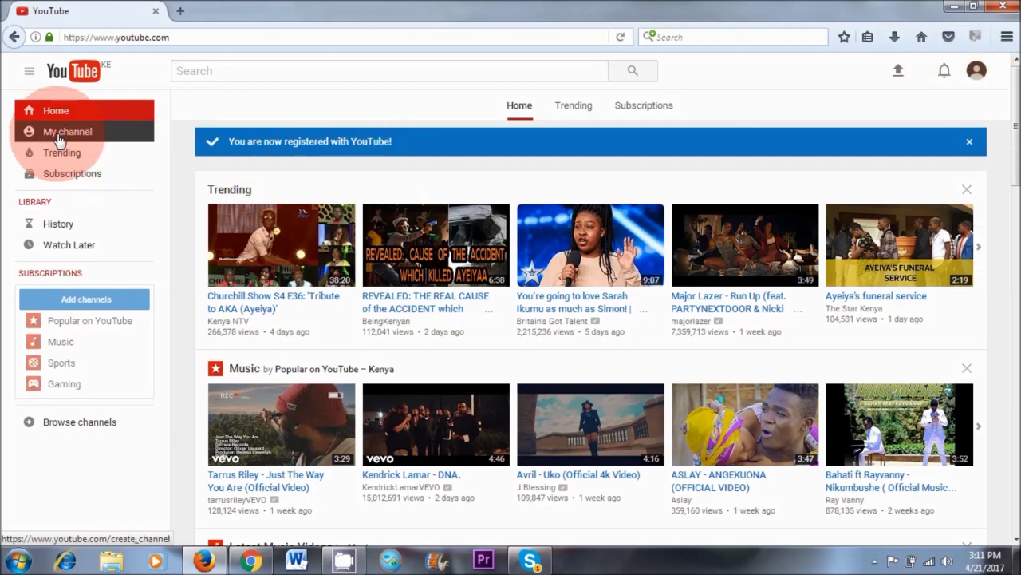
left_click(58, 140)
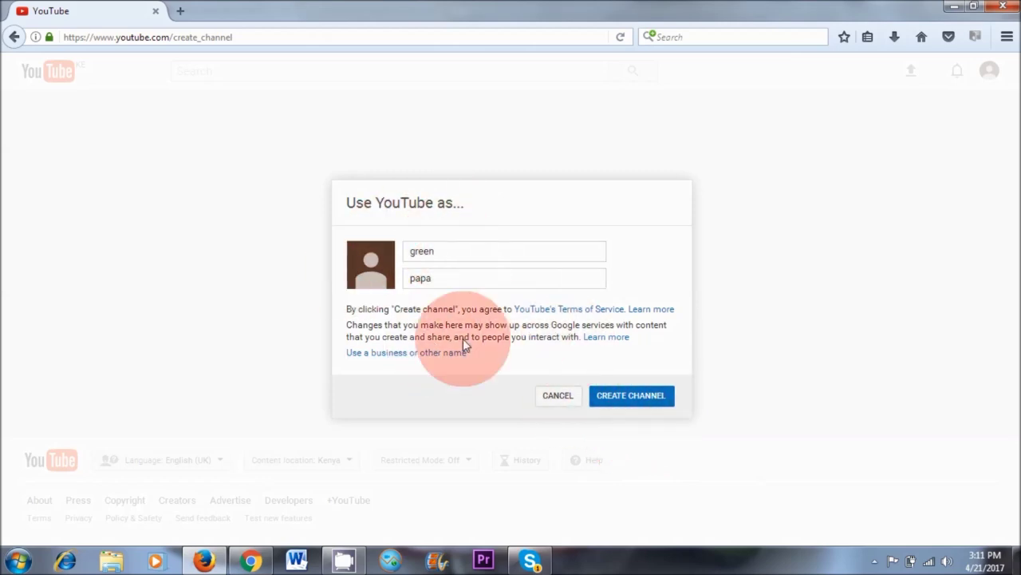
Confirm CREATE CHANNEL in the Use YouTube as... dialog.
left_click(618, 397)
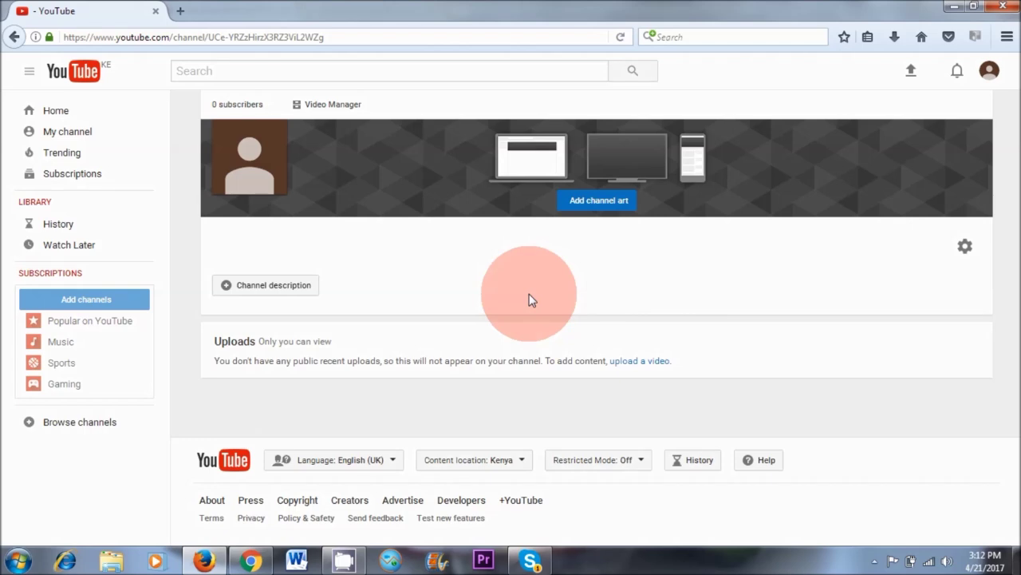
Upload the MVI_8839 clip and publish it as the video 'bebop'.
left_click(910, 72)
left_click(418, 205)
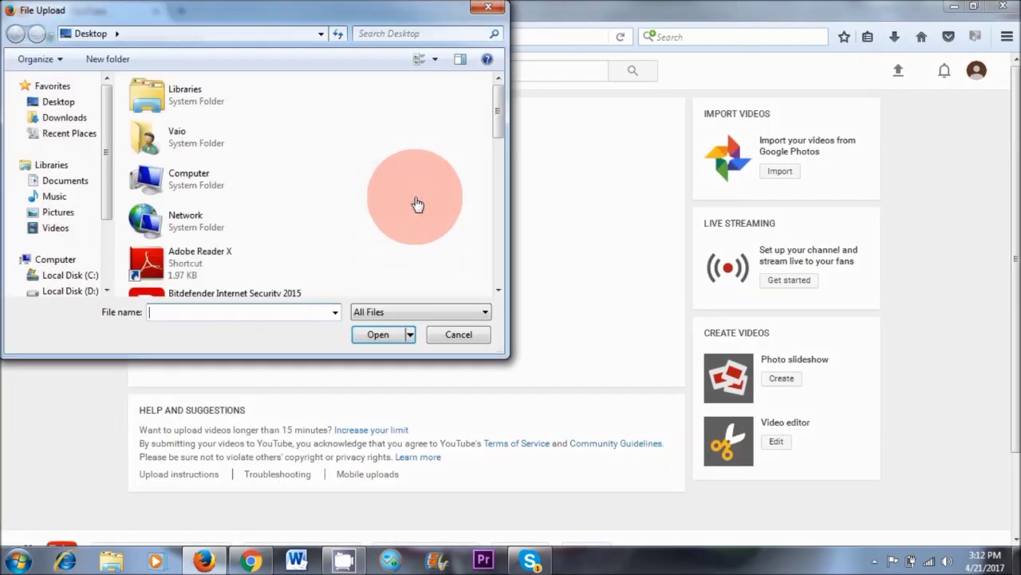
left_click_drag(104, 183, 105, 255)
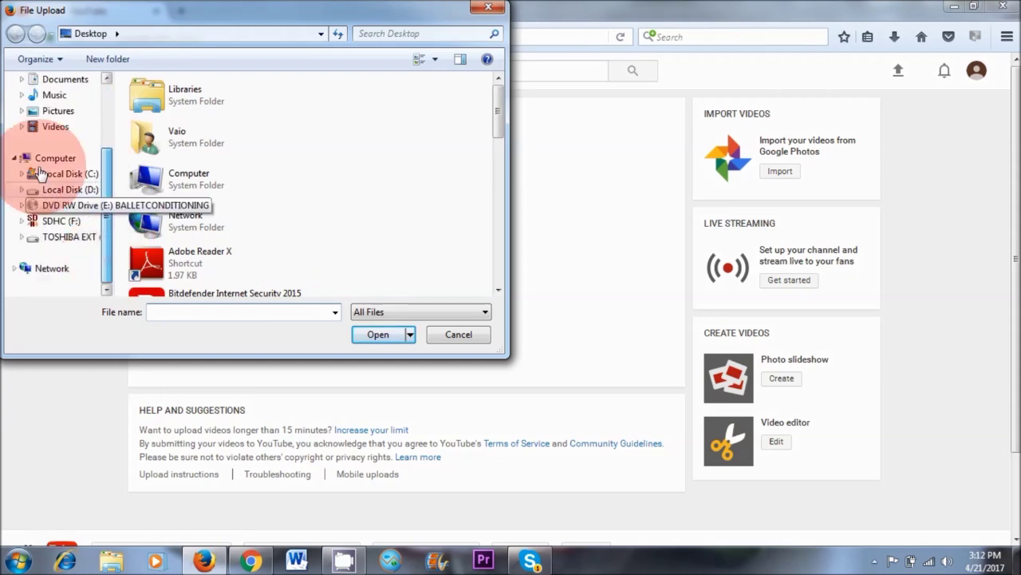
left_click(358, 331)
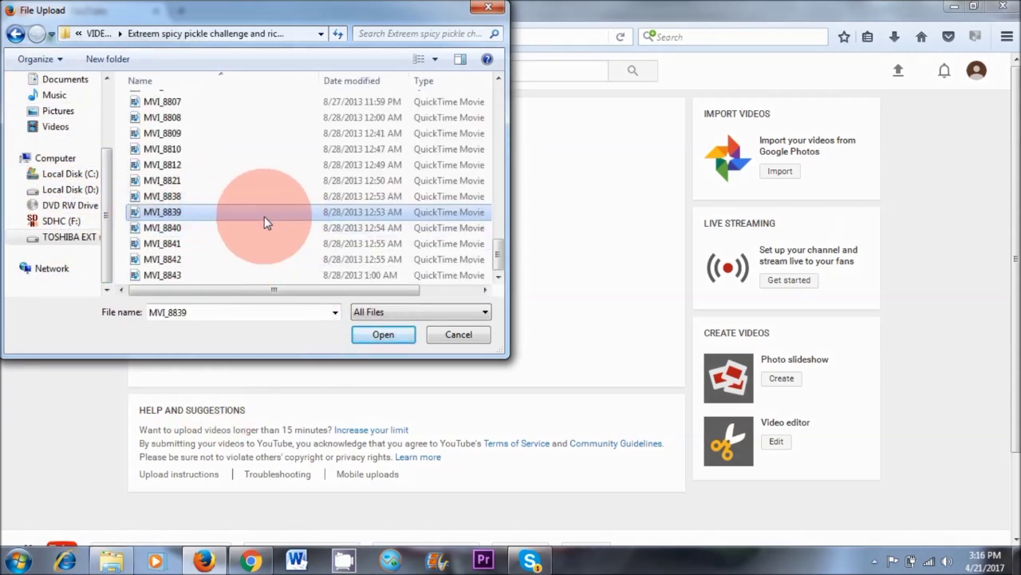
left_click(385, 333)
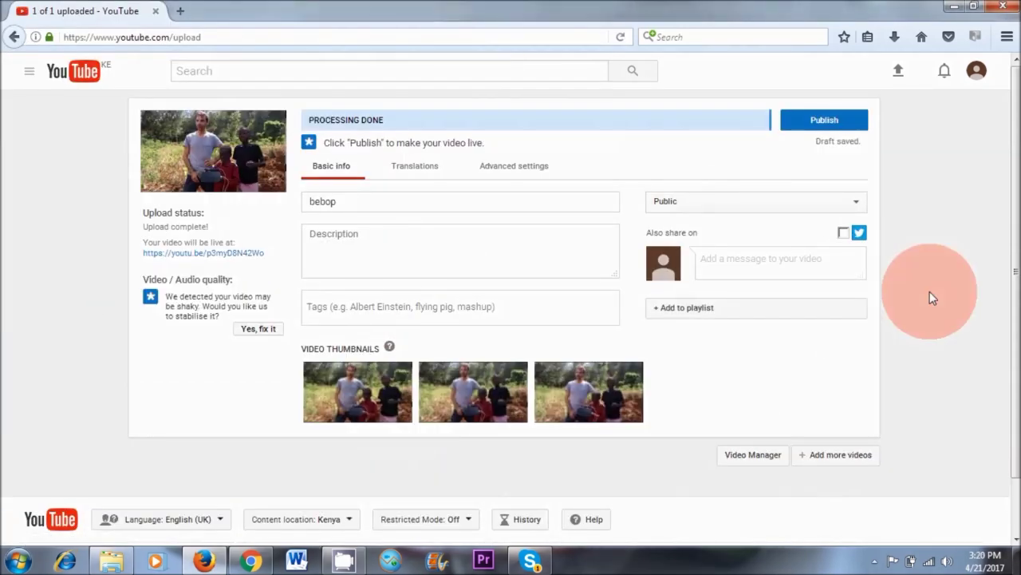
left_click(825, 120)
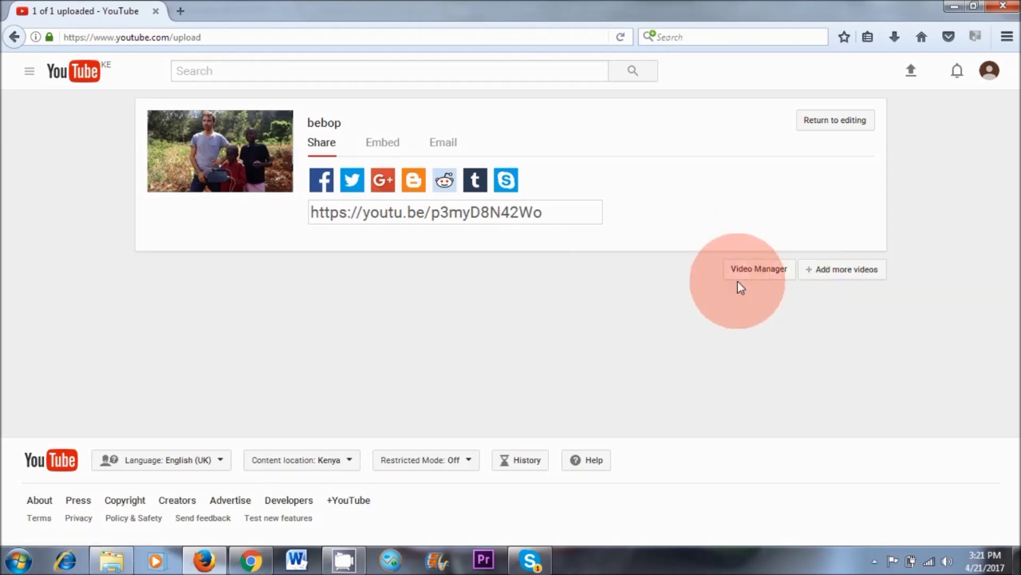
Go to the channel's Status and features page and start account verification.
left_click(759, 275)
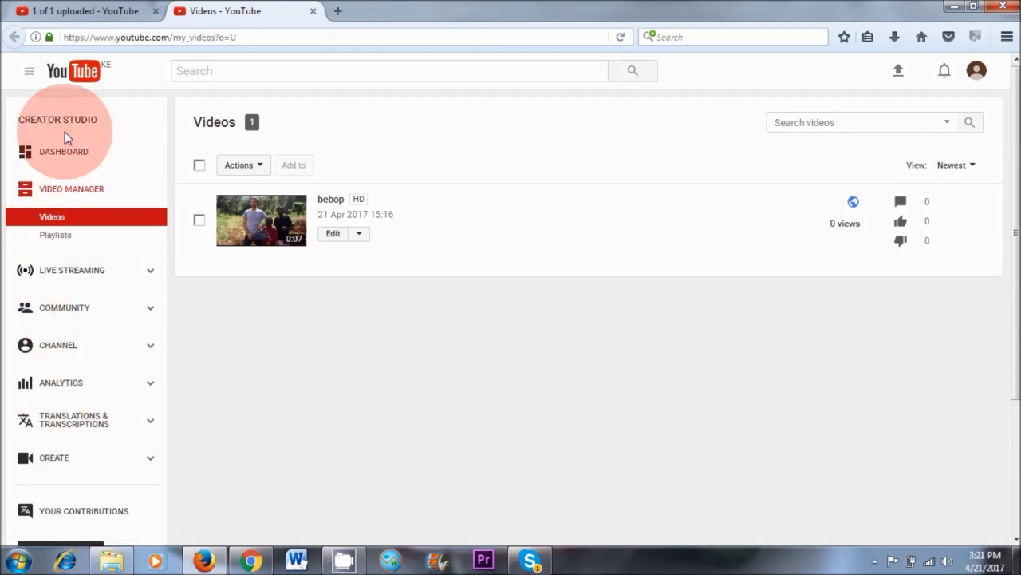
left_click(56, 348)
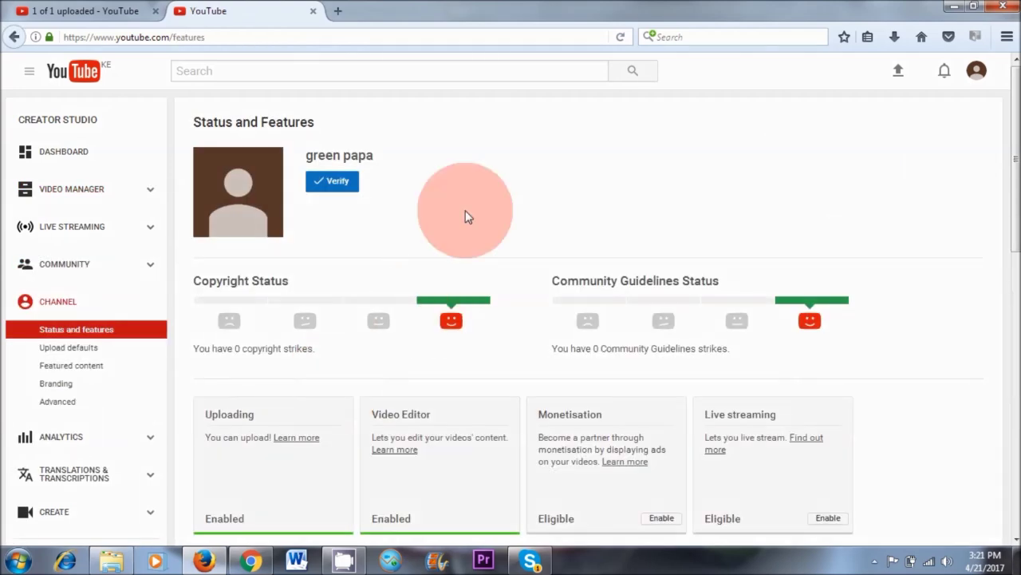
left_click(336, 181)
left_click(332, 182)
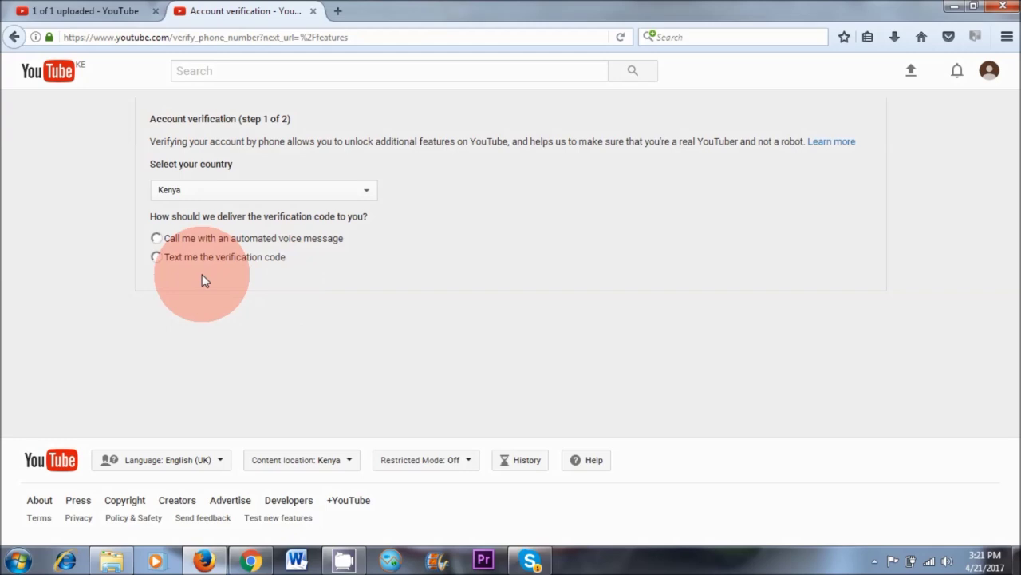
Verify the YouTube account with a text-message code and continue once it shows Verified.
left_click(157, 257)
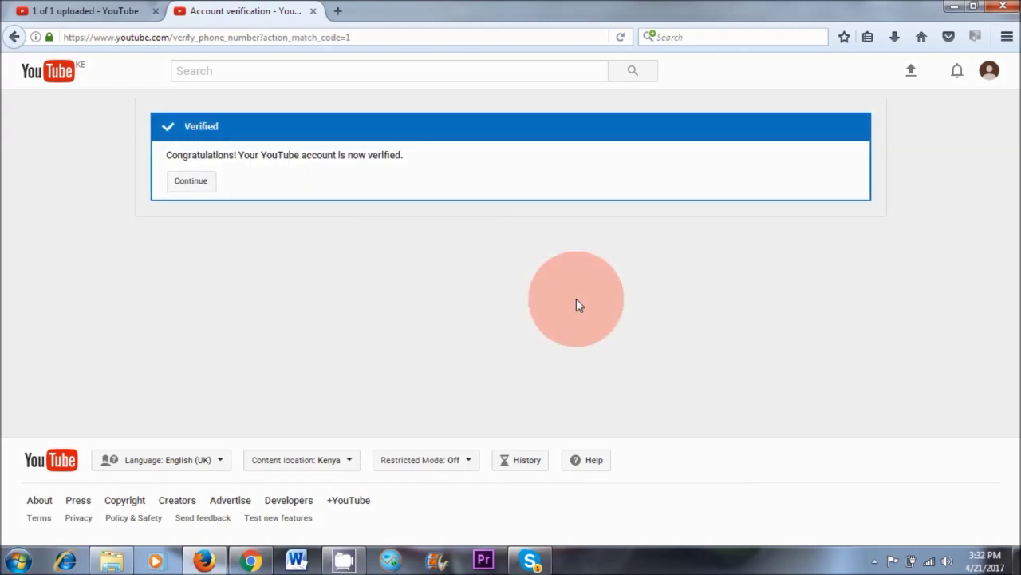
left_click(197, 189)
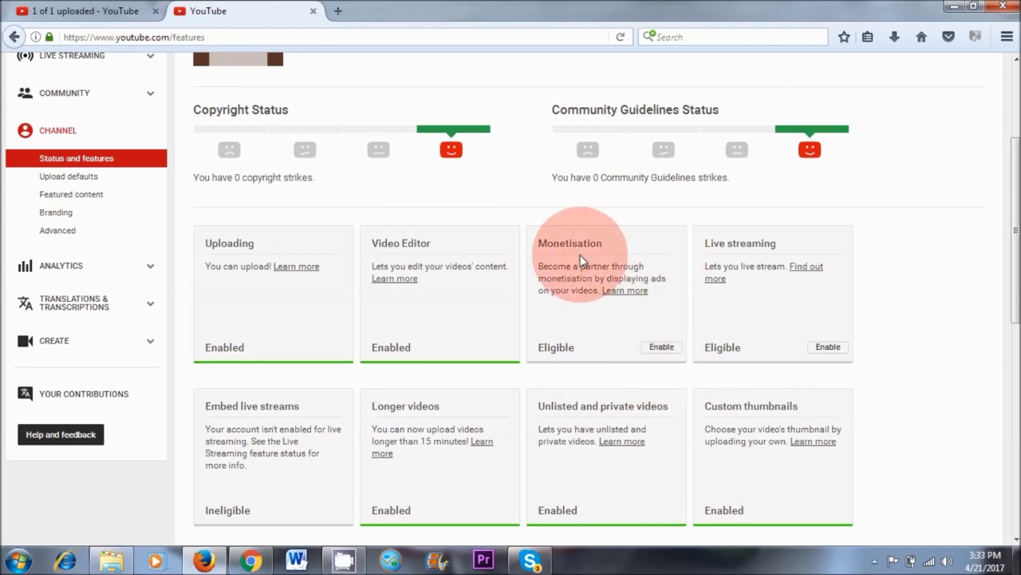
Begin enabling monetisation from the channel's Monetisation card.
left_click(662, 348)
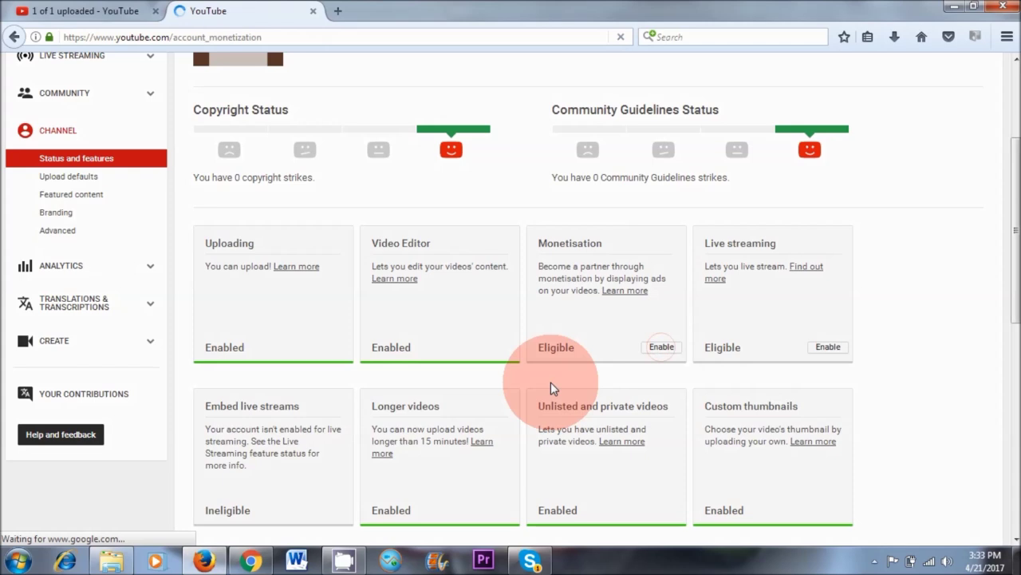
scroll(664, 165, "down", 3)
scroll(664, 160, "up", 1)
scroll(709, 187, "up", 1)
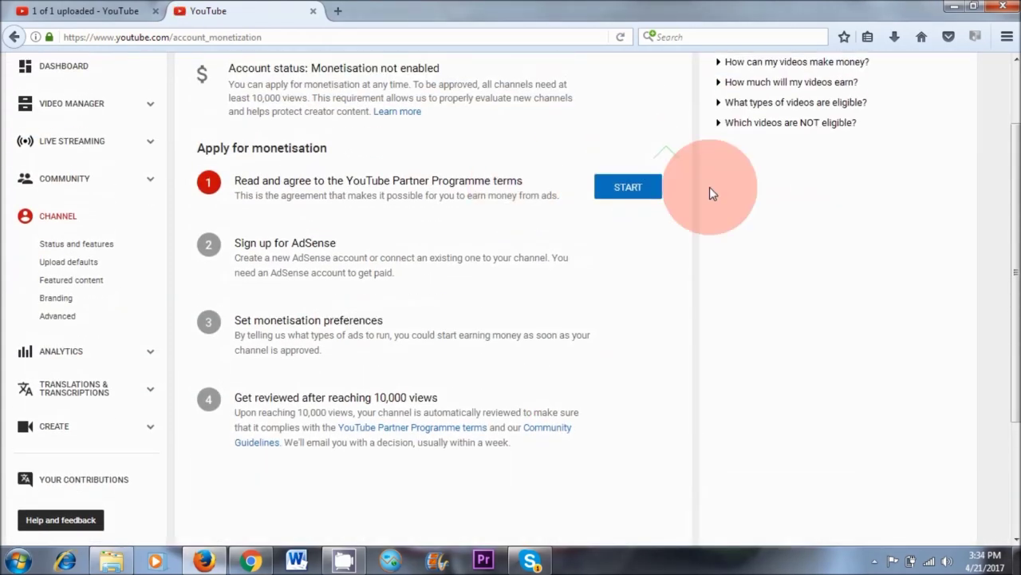
Tick all three YouTube Partner Programme terms checkboxes and accept the terms.
left_click(628, 193)
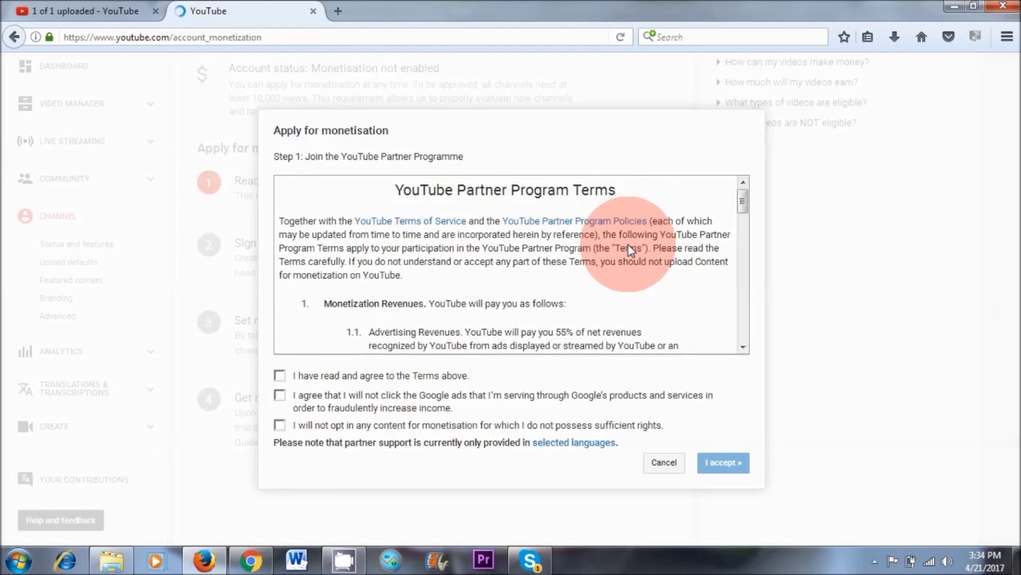
mouse_move(742, 200)
left_mouse_down()
mouse_move(745, 341)
mouse_move(754, 339)
left_mouse_up()
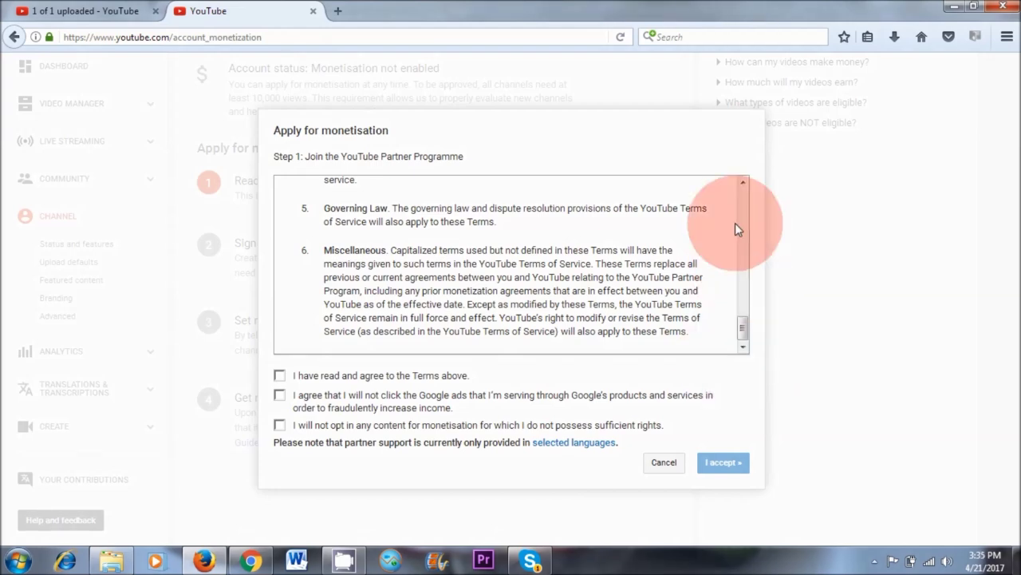
left_click(280, 376)
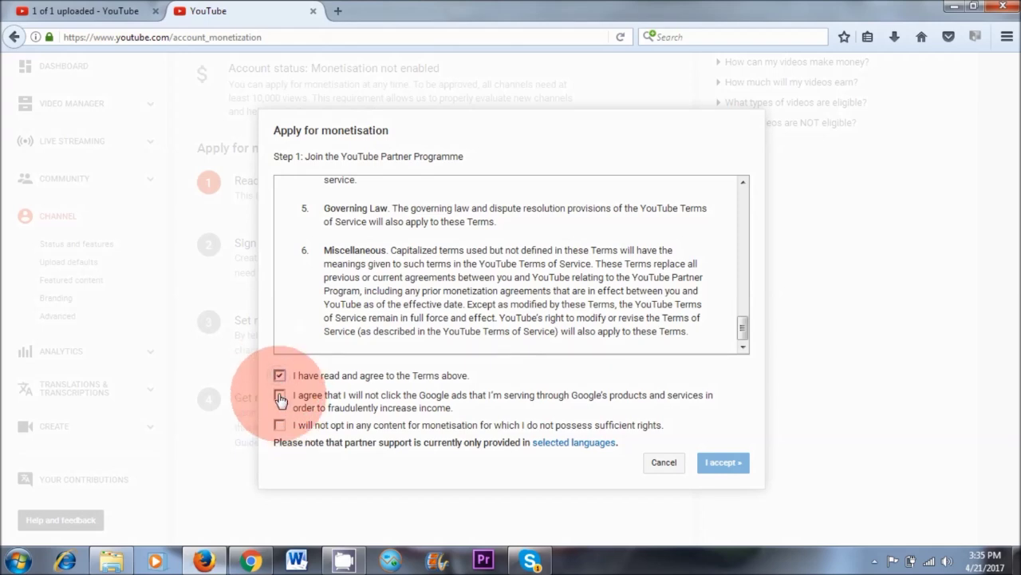
left_click(280, 395)
left_click(279, 426)
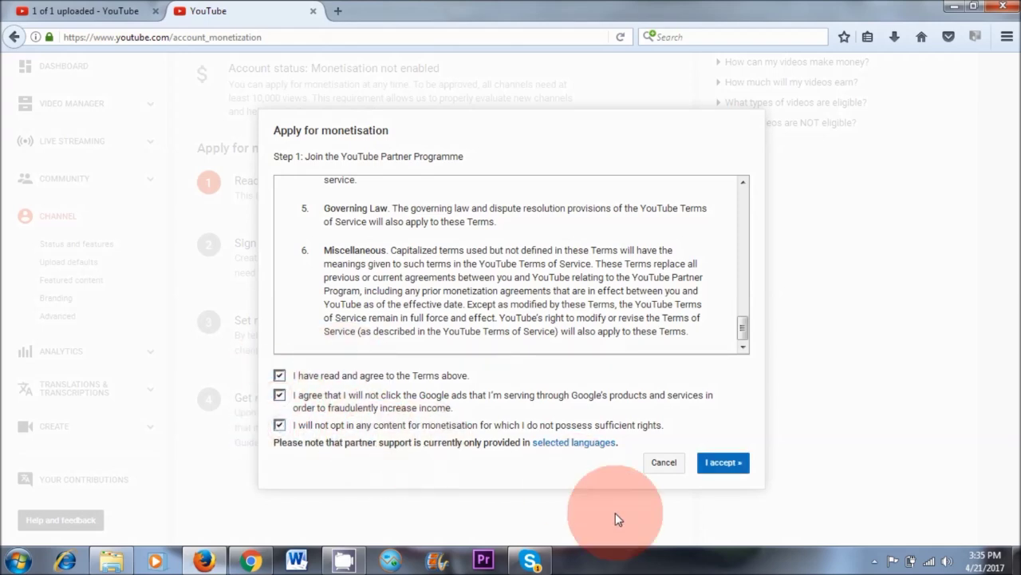
left_click(720, 470)
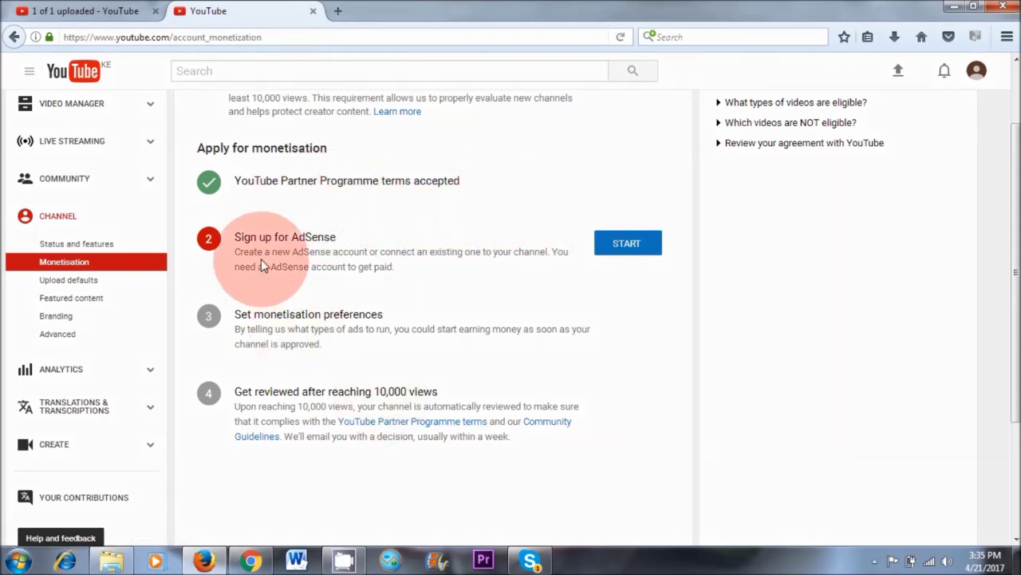
Start the 'Sign up for AdSense' step and continue with Next » to AdSense.
left_click(631, 247)
scroll(950, 366, "down", 2)
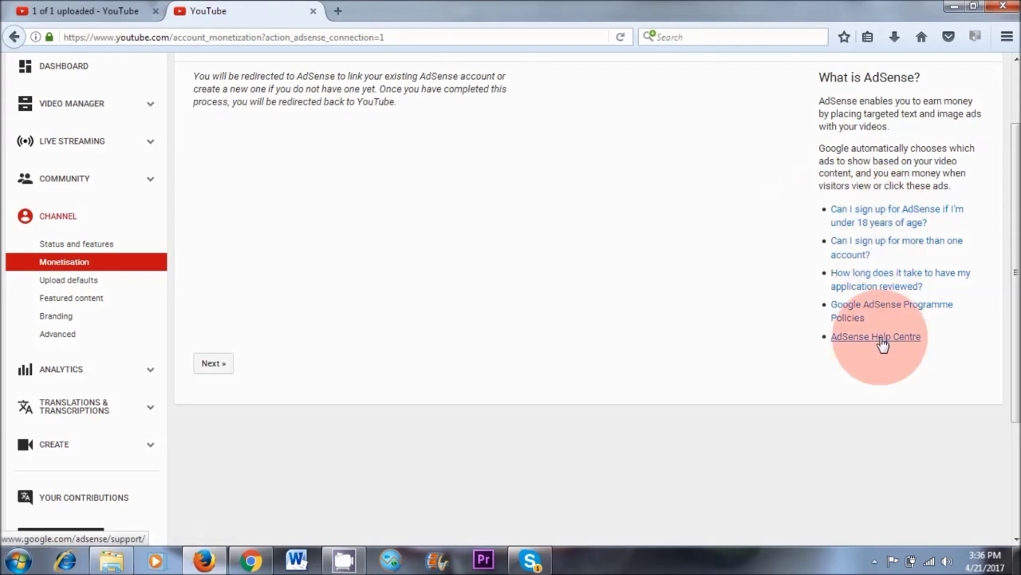
left_click(214, 369)
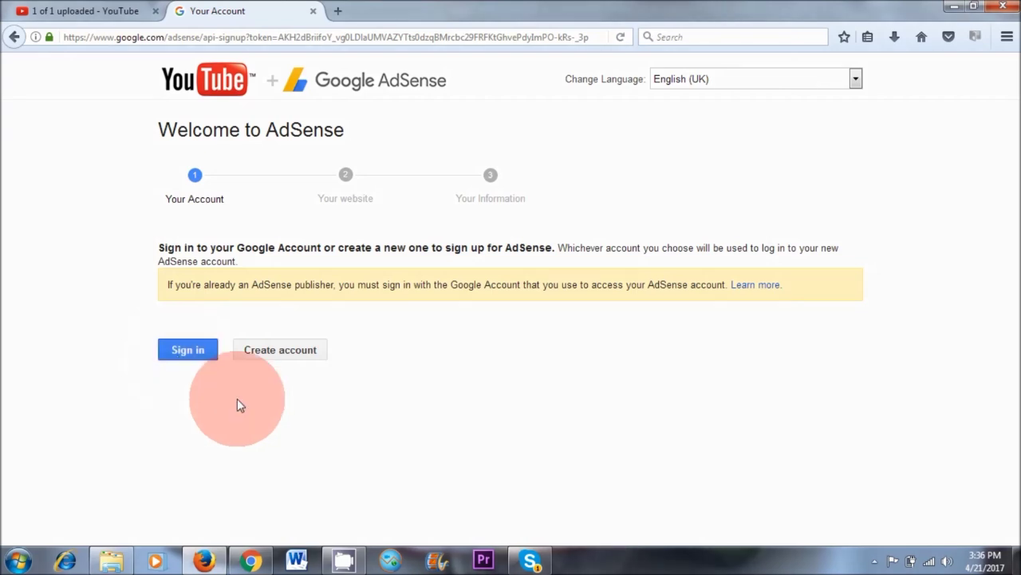
Sign in to AdSense and save the YouTube channel website with English content language.
left_click(187, 353)
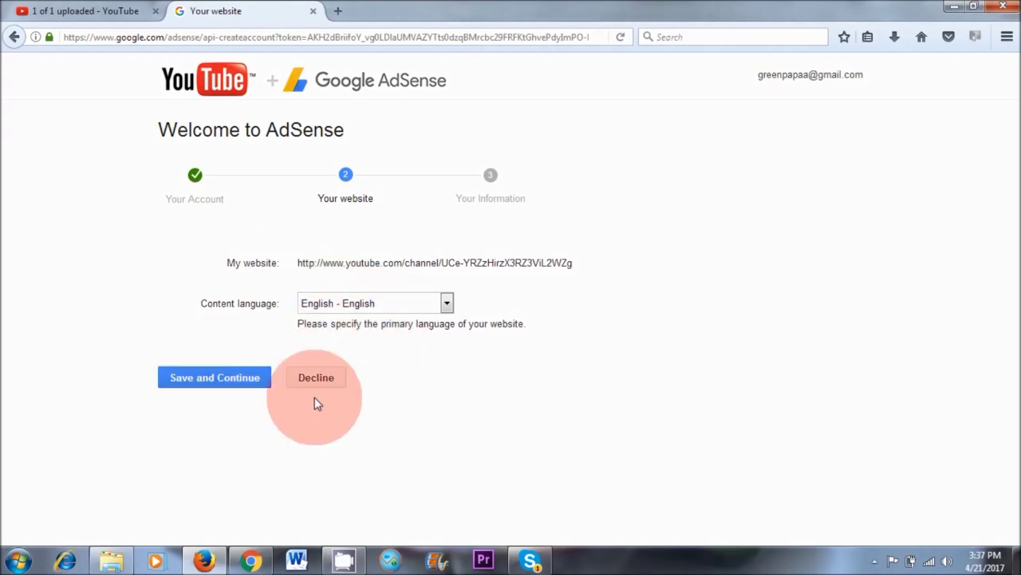
left_click(194, 383)
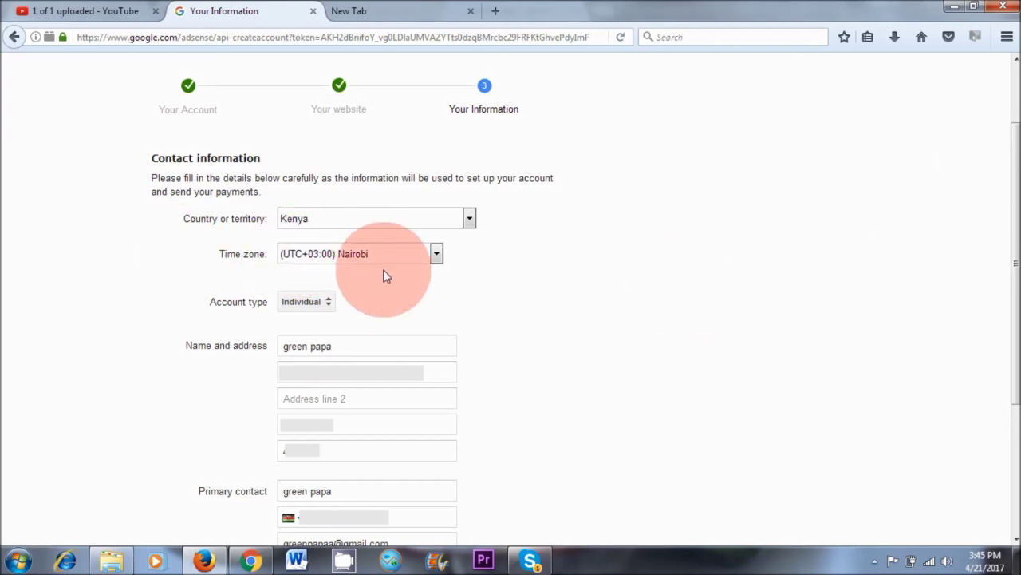
Keep Nairobi as the time zone and edit the primary contact phone number.
left_click(438, 253)
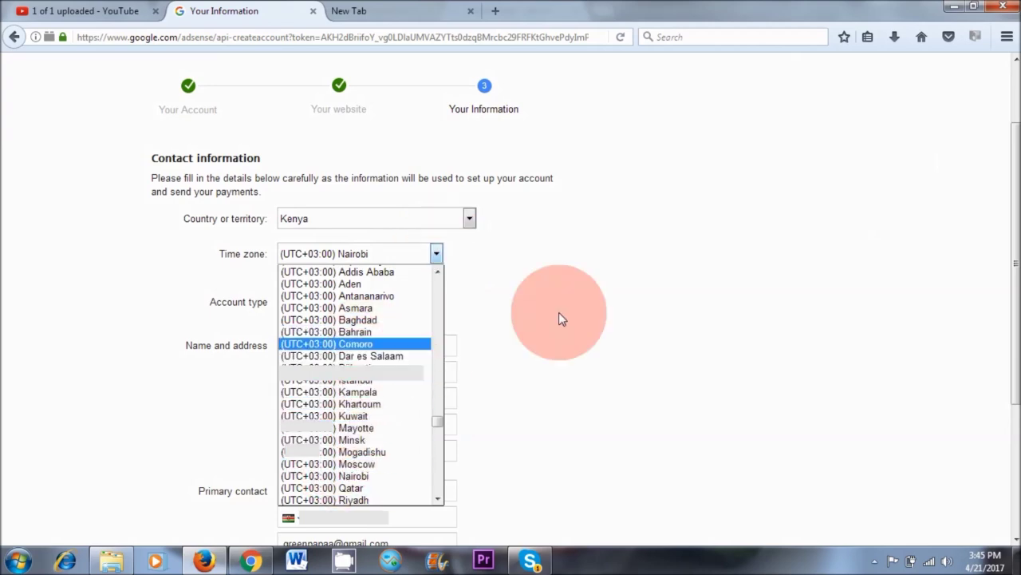
left_click(579, 276)
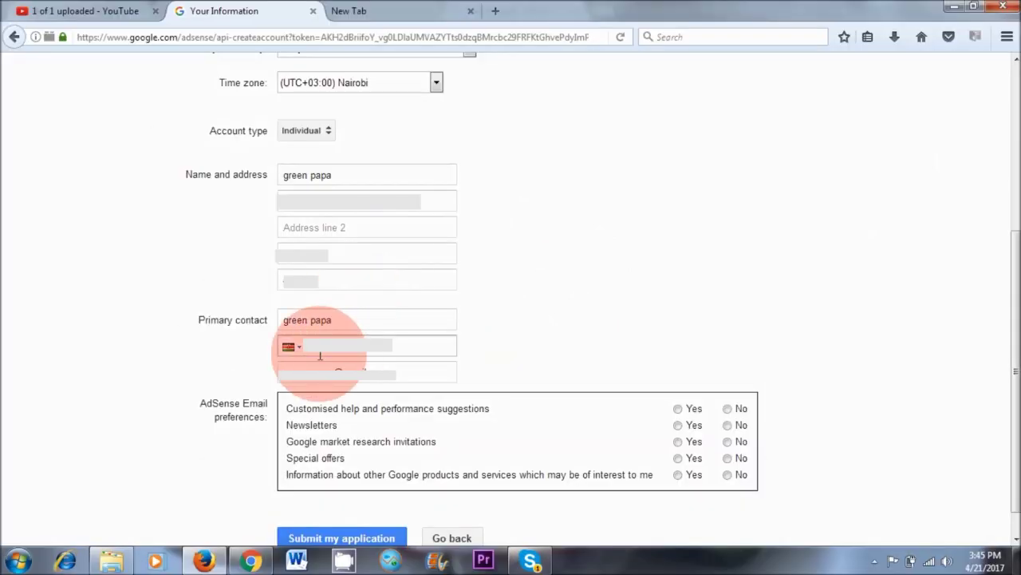
left_click(320, 347)
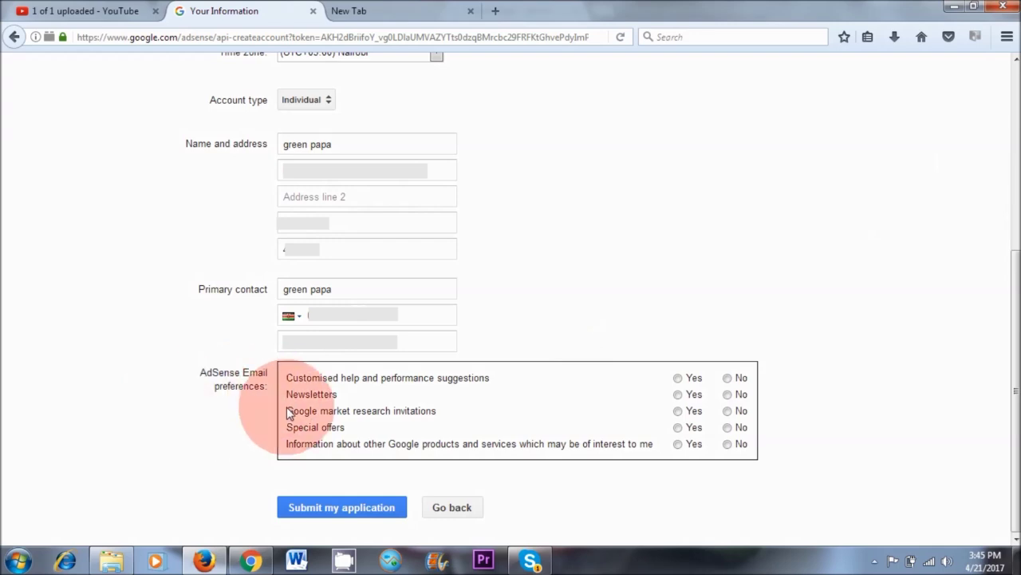
Set all three AdSense email preferences to No and submit the application.
left_click(727, 377)
left_click(729, 394)
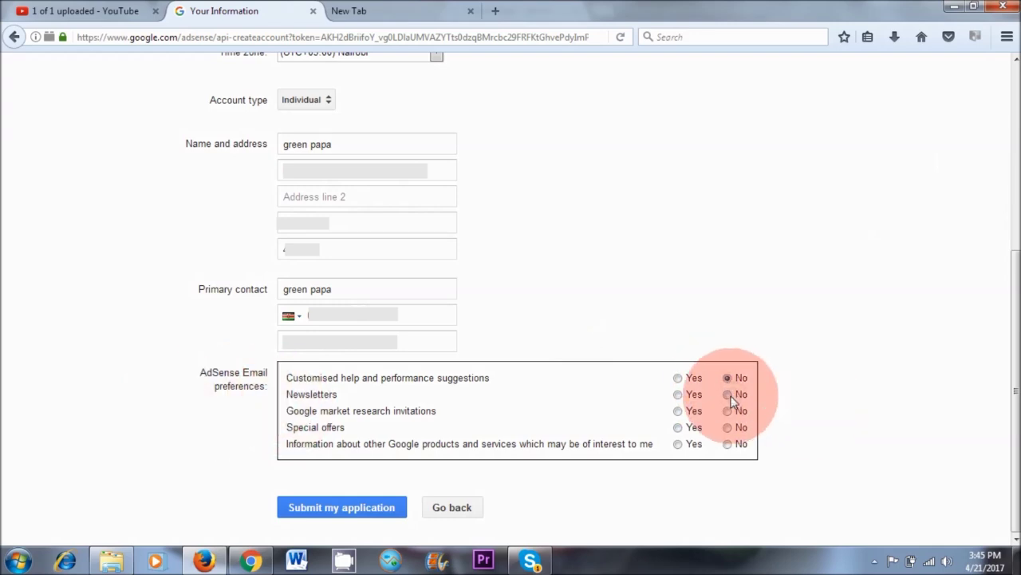
left_click(728, 427)
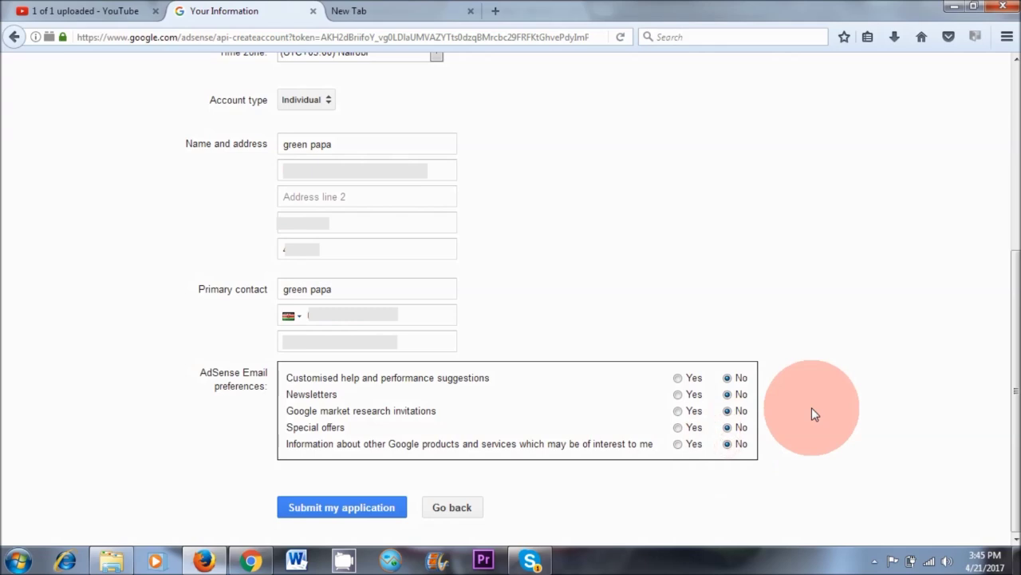
left_click(343, 509)
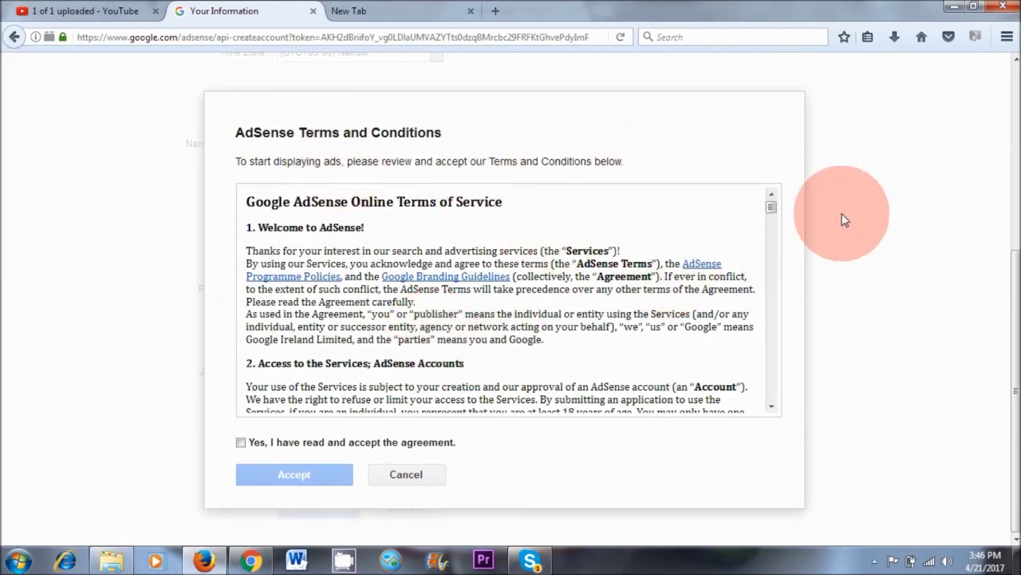
Agree to the AdSense Terms and Conditions with 'Yes, I have read and accept the agreement'.
left_click_drag(772, 205, 765, 397)
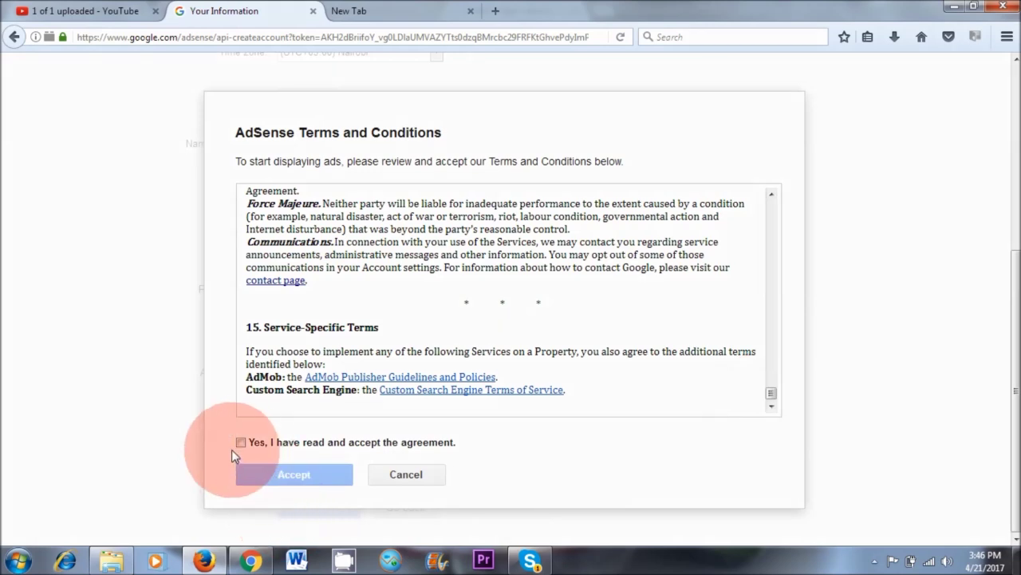
left_click(240, 443)
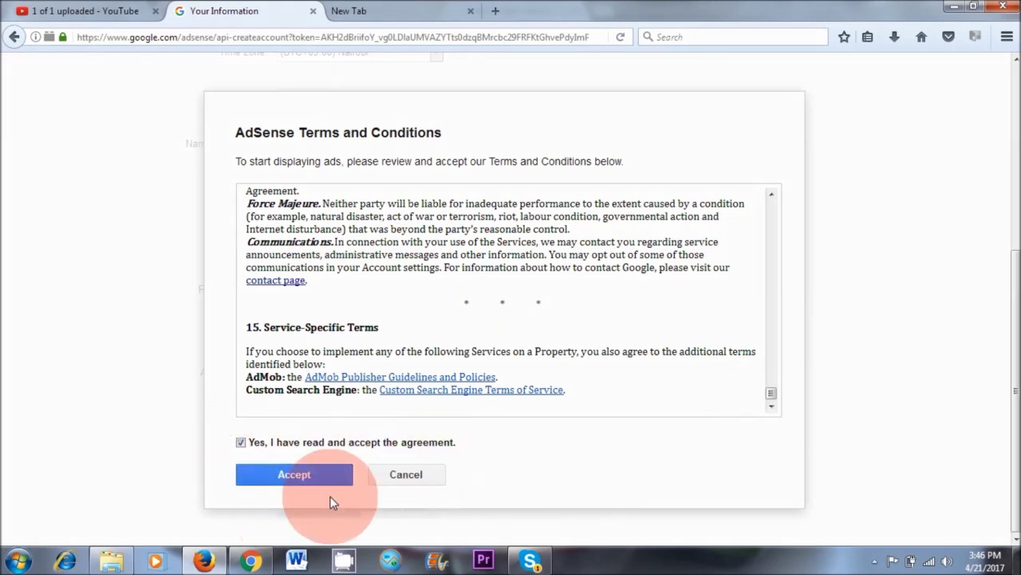
left_click(285, 477)
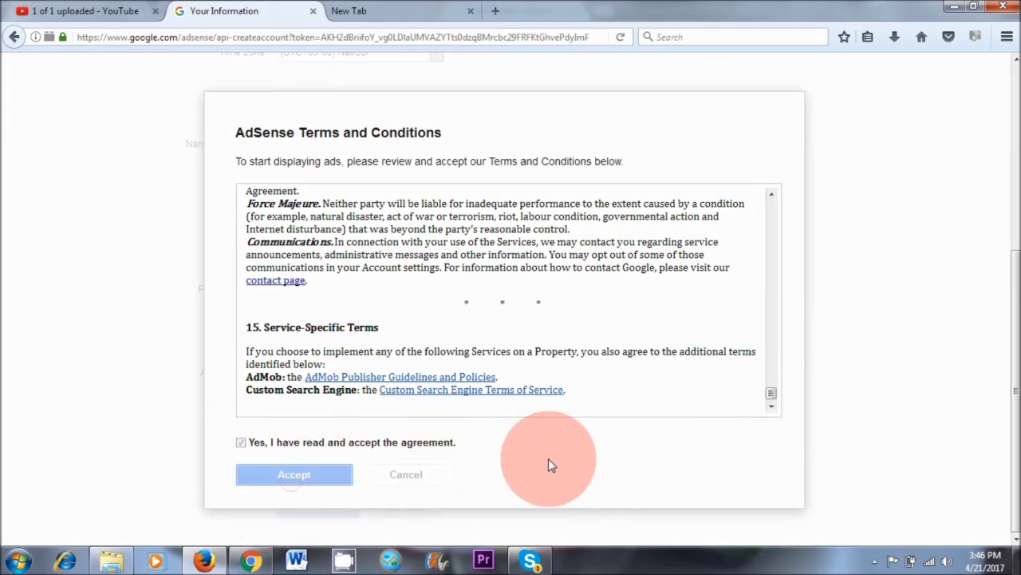
left_click(249, 353)
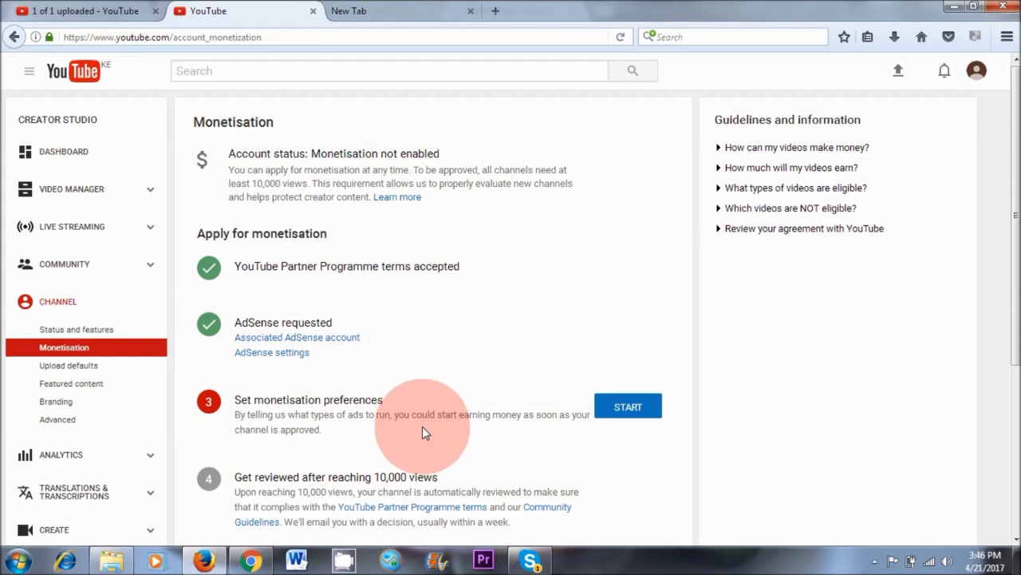
Save monetisation preferences with the monetise toggle and ad formats on for all videos.
left_click(628, 407)
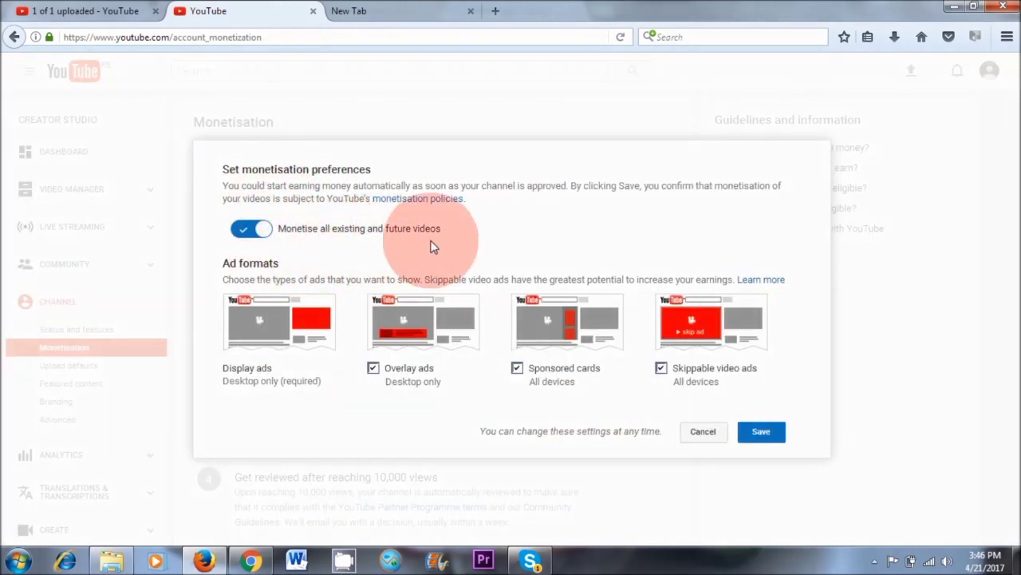
left_click(760, 434)
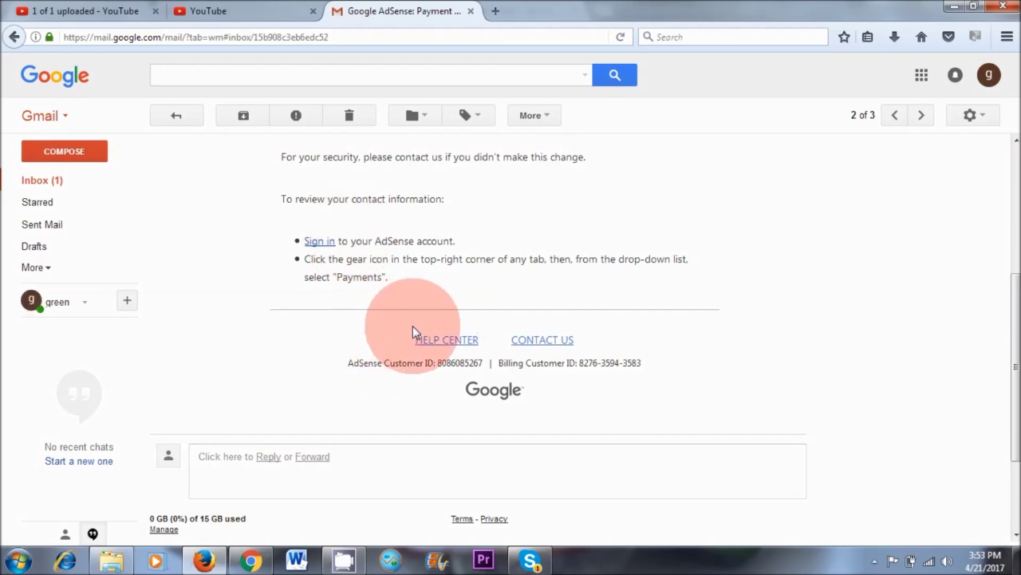
Scroll up to the top of the AdSense 'Payment contact information changed' email.
scroll(403, 298, "up", 4)
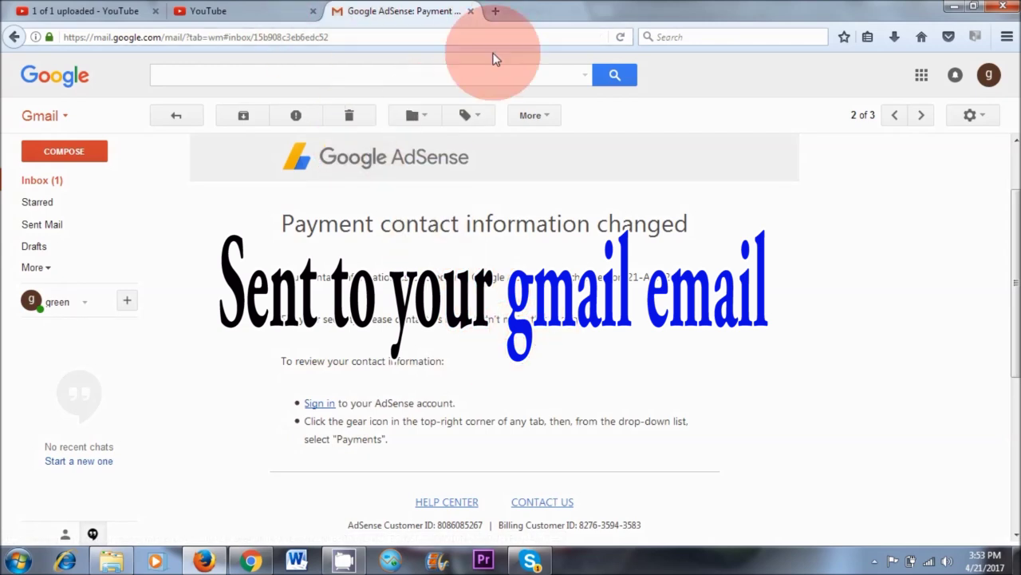
Load google.com in a new tab, search for adsense and go into the AdSense account.
left_click(495, 11)
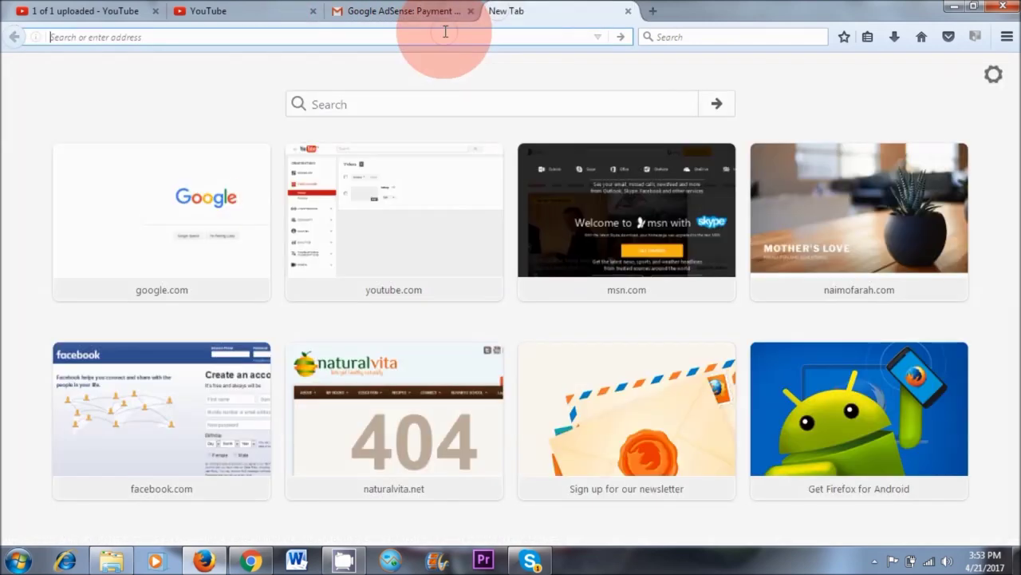
type("google.com")
key("Return")
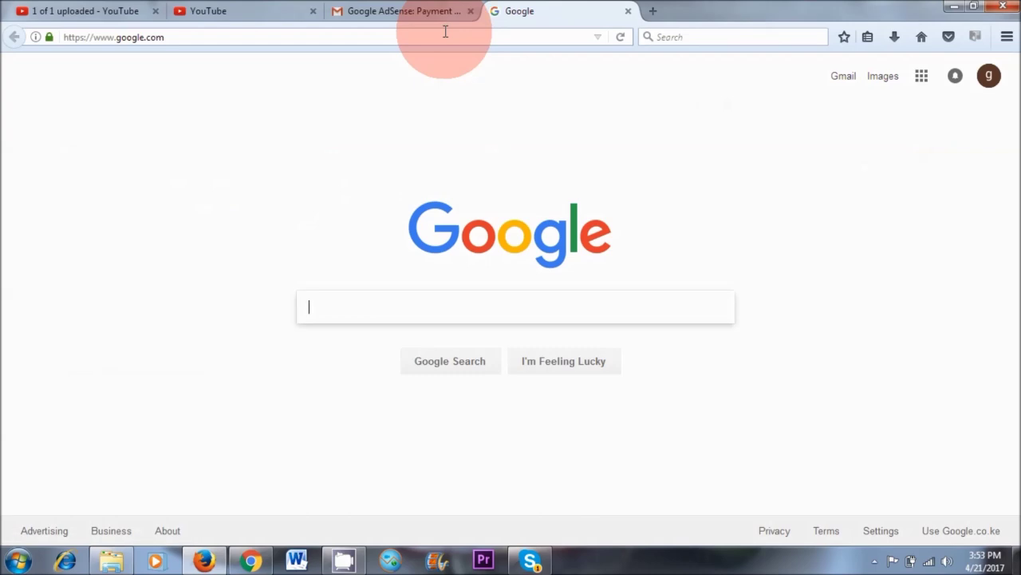
type("a")
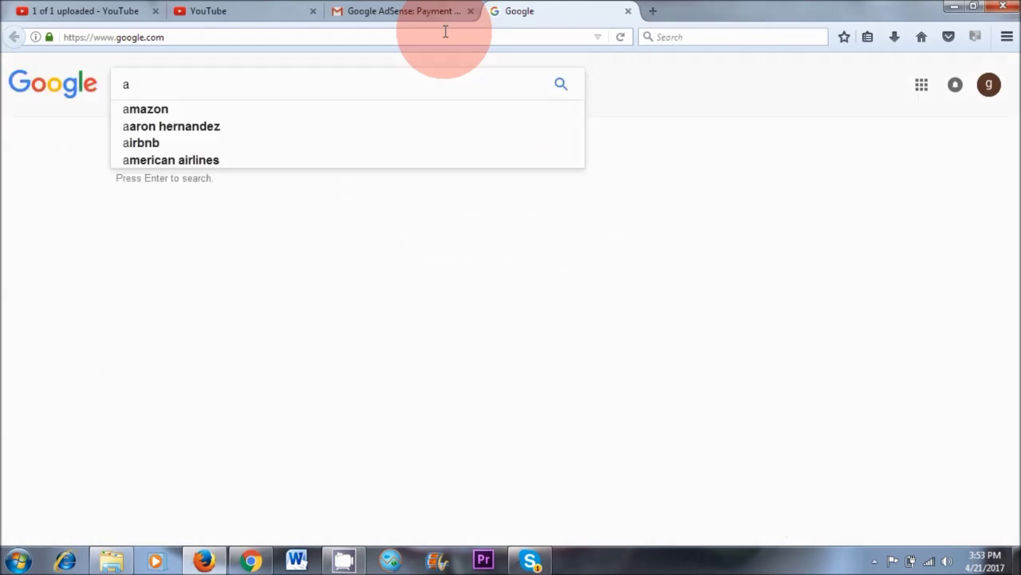
type("dsense")
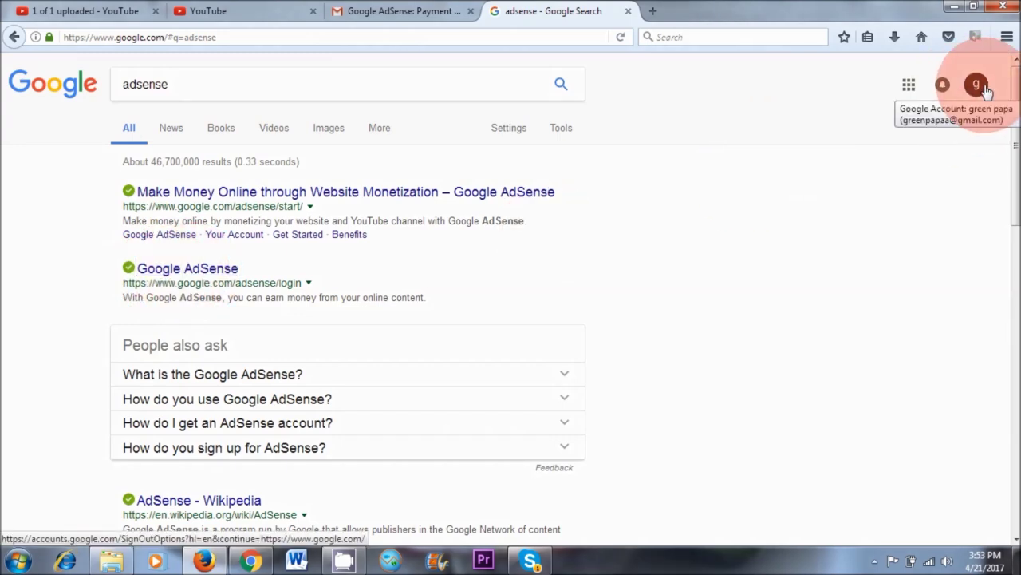
left_click(234, 234)
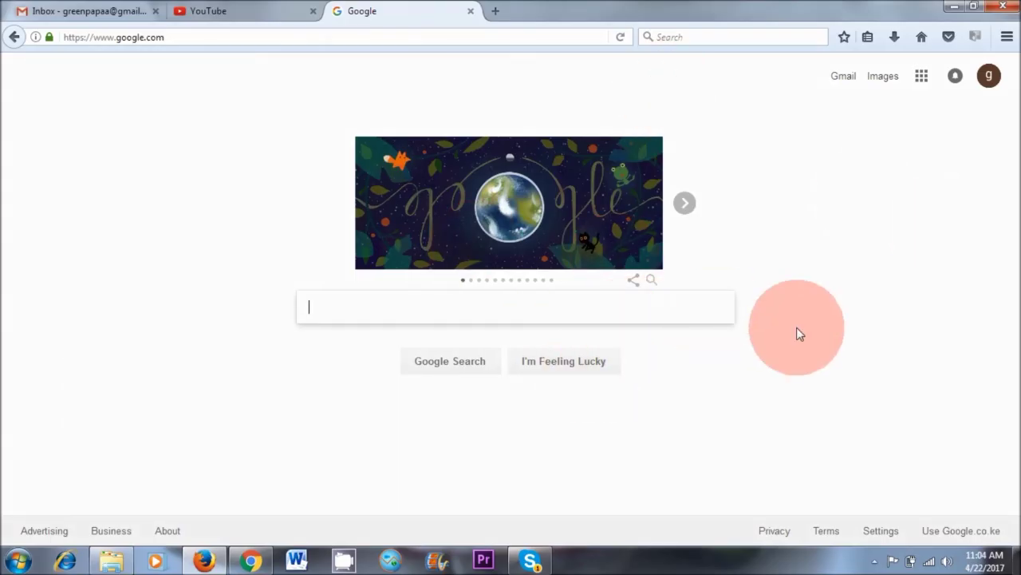
Search Google for 'adsense' and open the Google AdSense result to reach the account home.
type("adse")
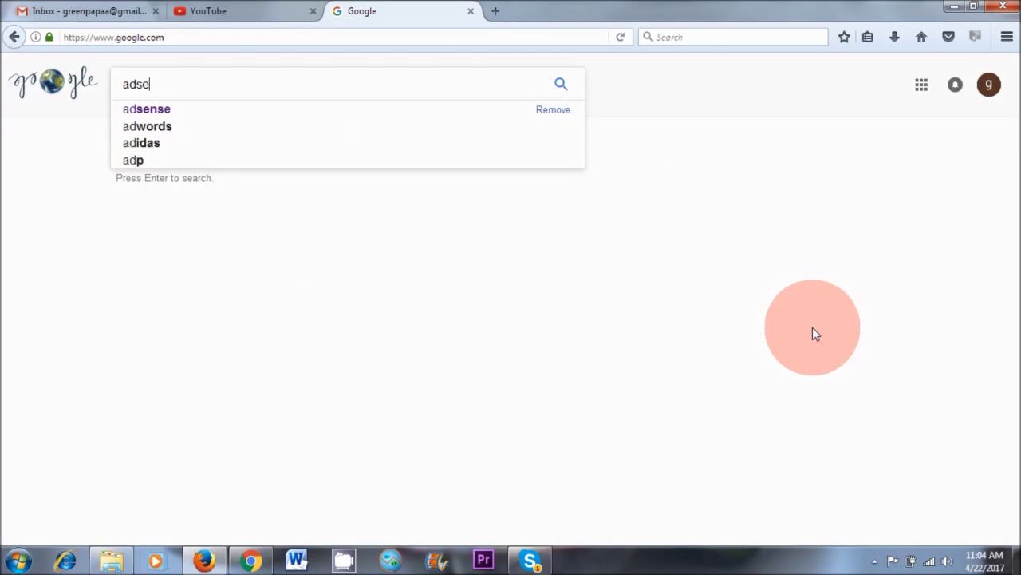
type("nse")
key("Return")
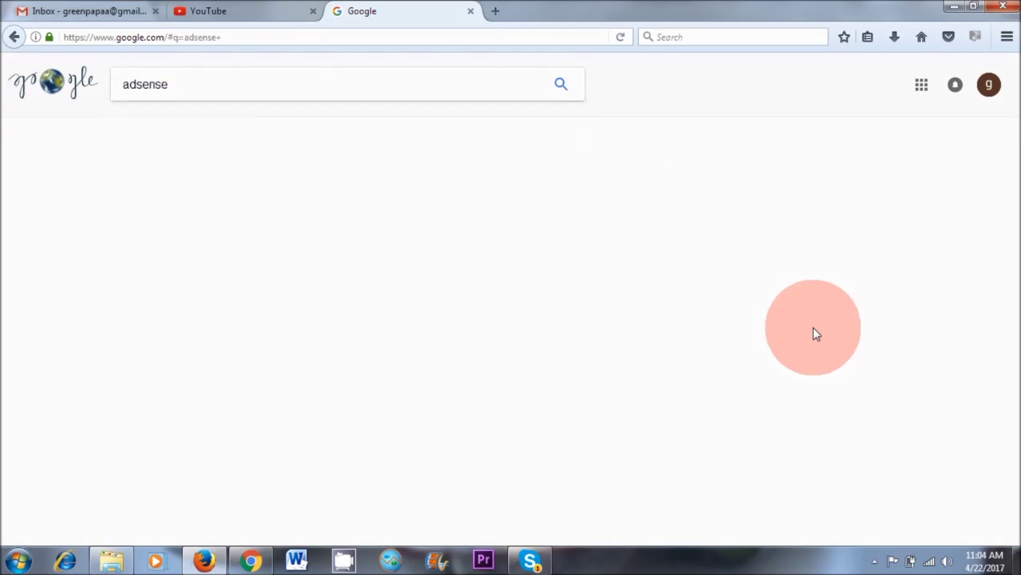
left_click(984, 94)
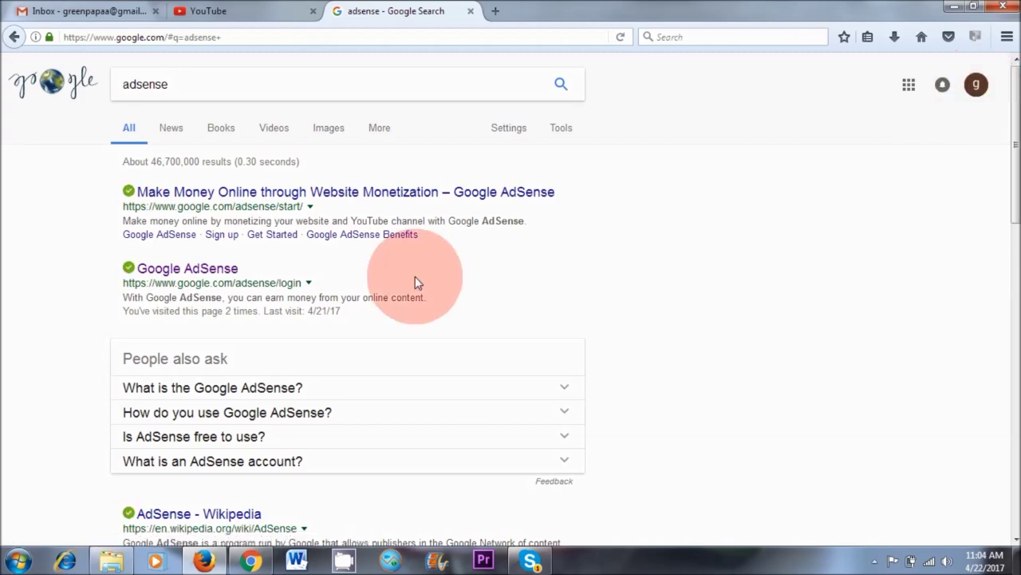
left_click(174, 276)
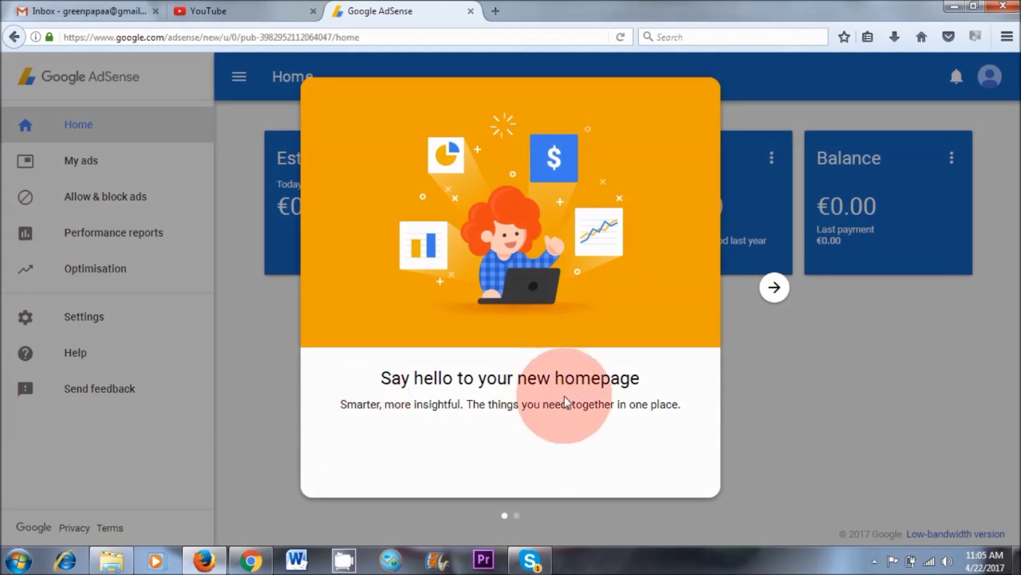
Dismiss the new-homepage welcome and open the add-a-new-site prompt under Settings > My Sites.
left_click(776, 416)
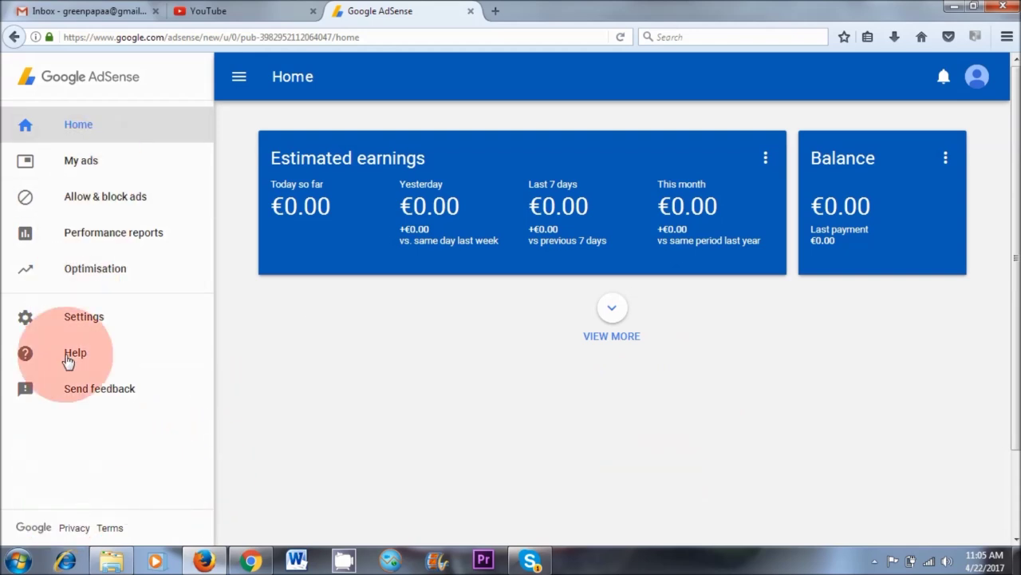
left_click(77, 319)
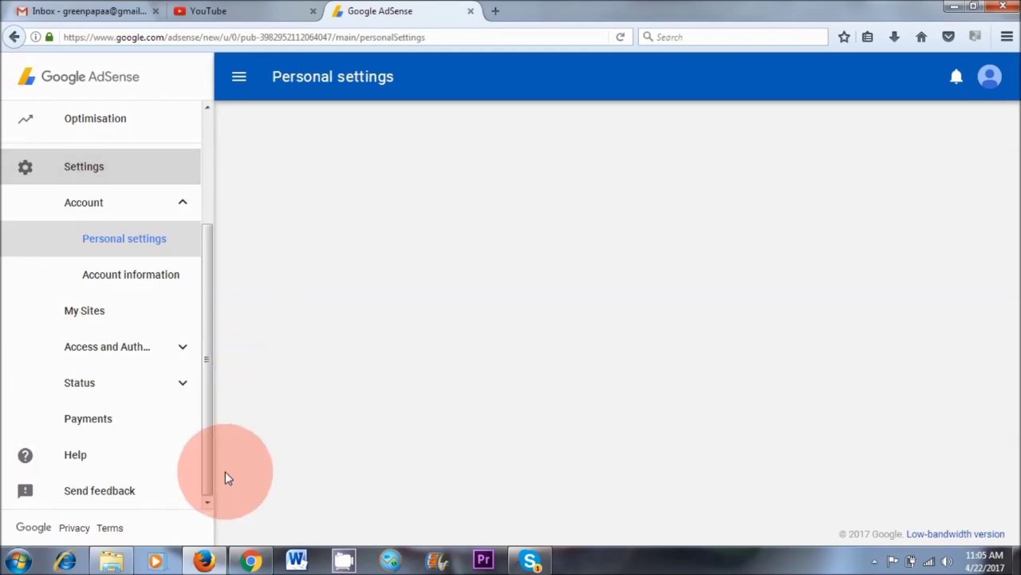
left_click(86, 318)
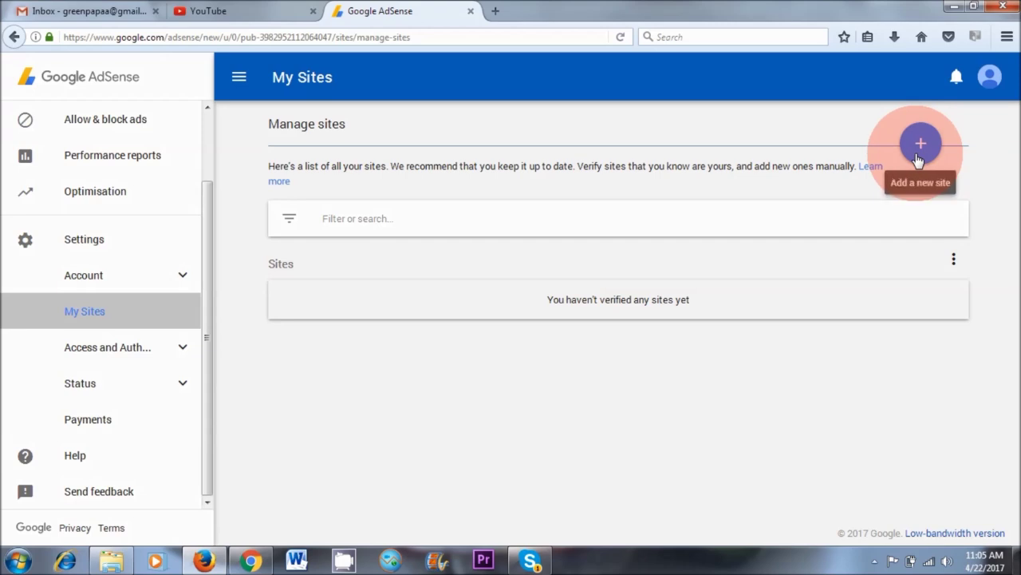
left_click(920, 151)
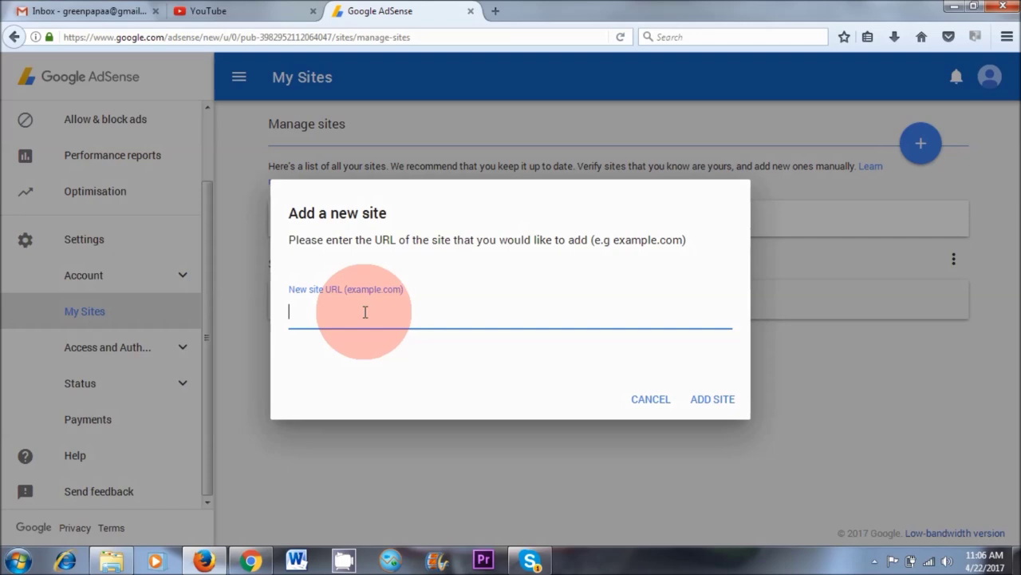
type("http://www.naturalvita.net/")
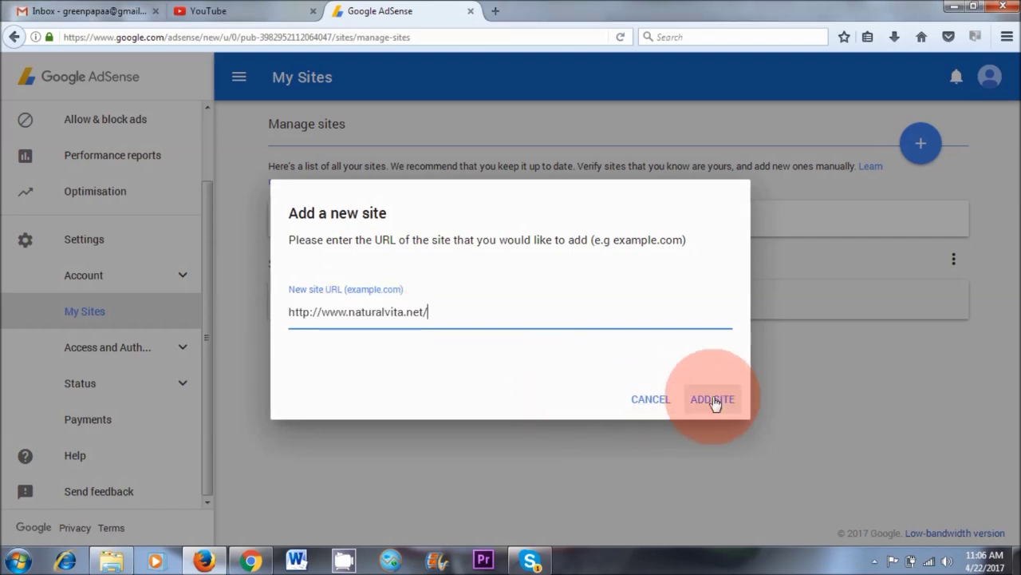
left_click(715, 401)
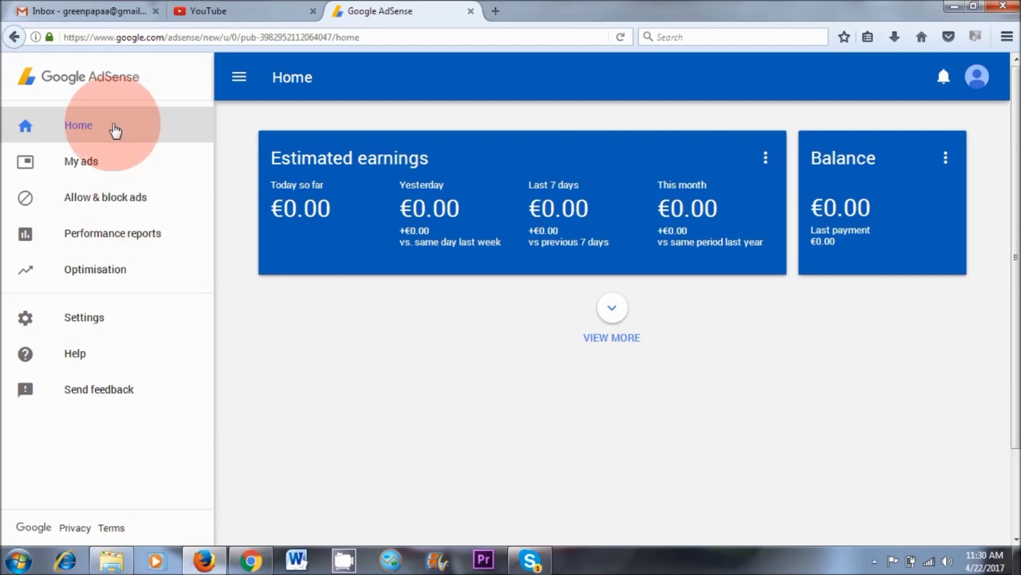
Start a new content ad unit from the My ads > Ad units list.
left_click(80, 162)
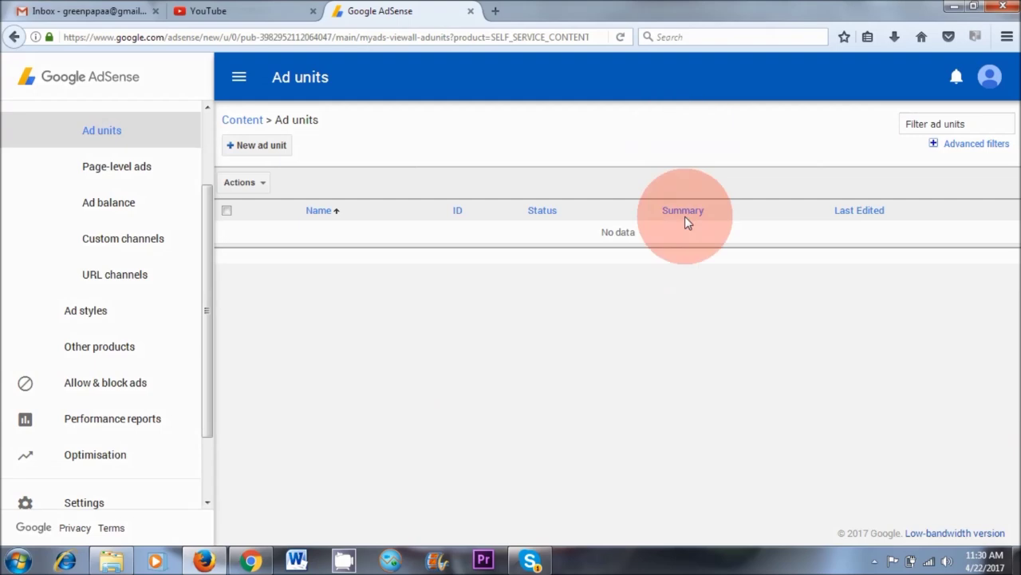
left_click(262, 152)
type("ad 1")
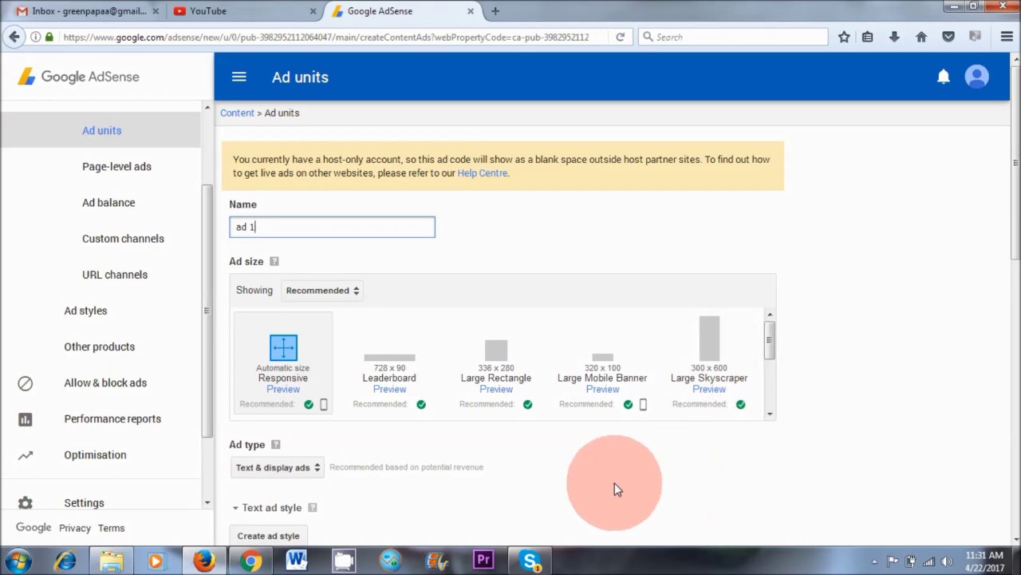
left_click(251, 561)
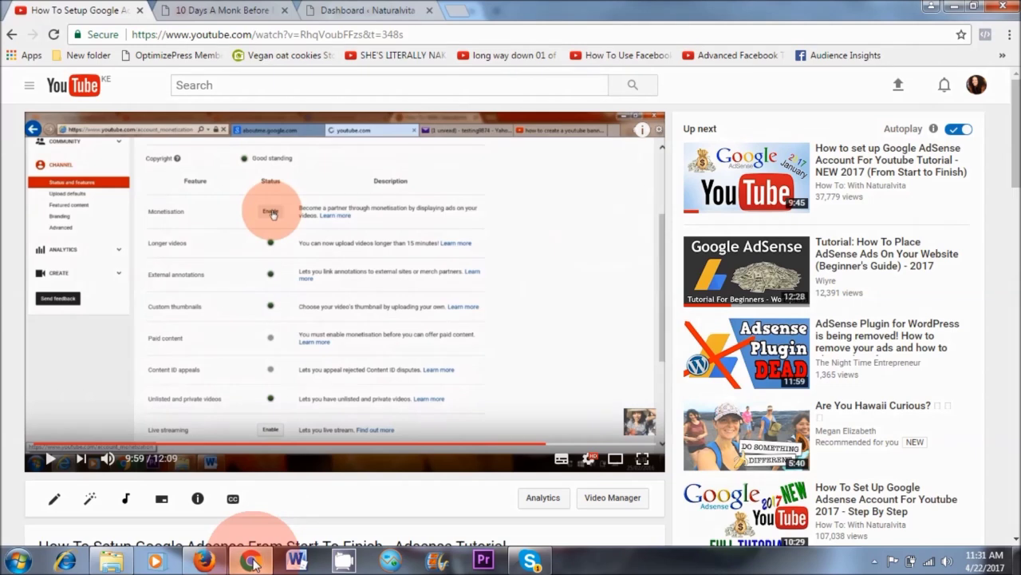
left_click(255, 11)
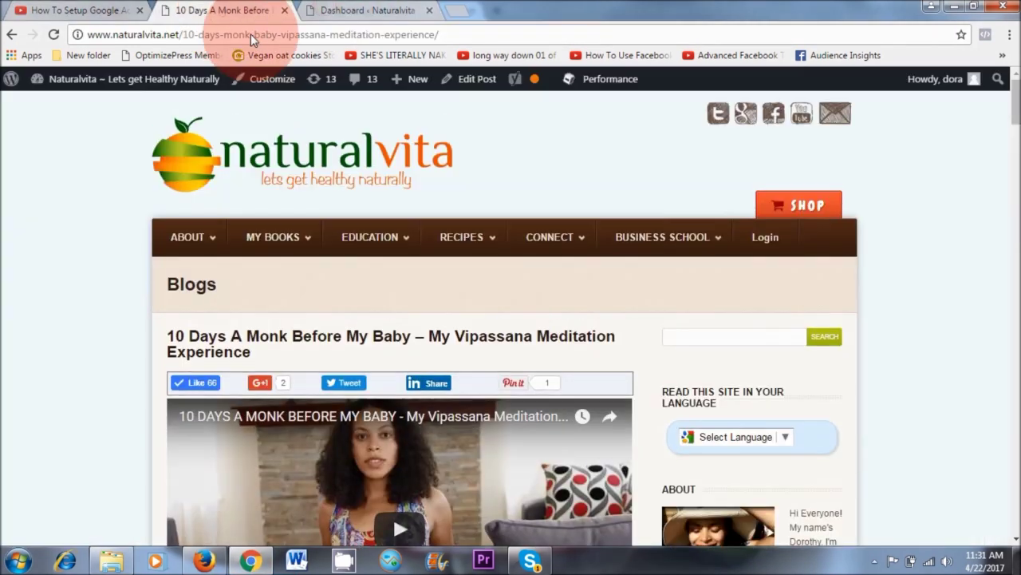
scroll(806, 280, "down", 4)
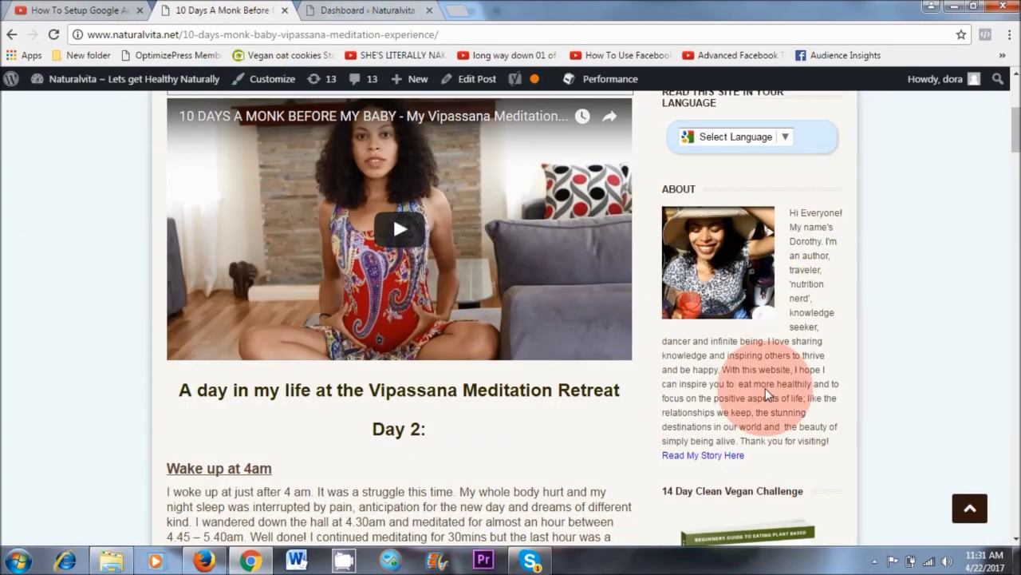
scroll(765, 387, "down", 5)
scroll(765, 399, "down", 5)
scroll(769, 435, "down", 5)
scroll(769, 435, "down", 5)
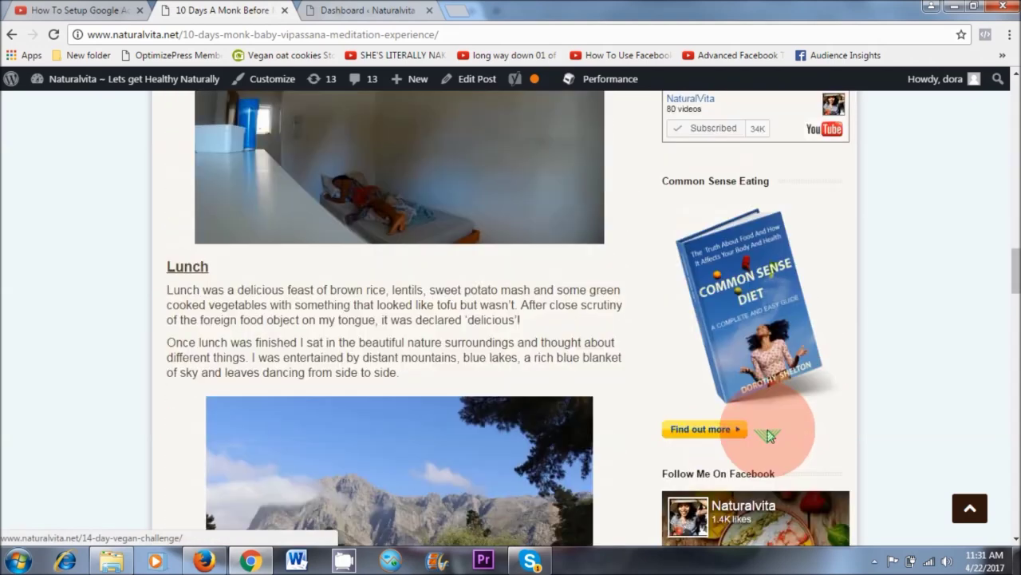
scroll(770, 433, "down", 3)
scroll(775, 417, "down", 1)
scroll(775, 417, "down", 1)
scroll(889, 442, "down", 5)
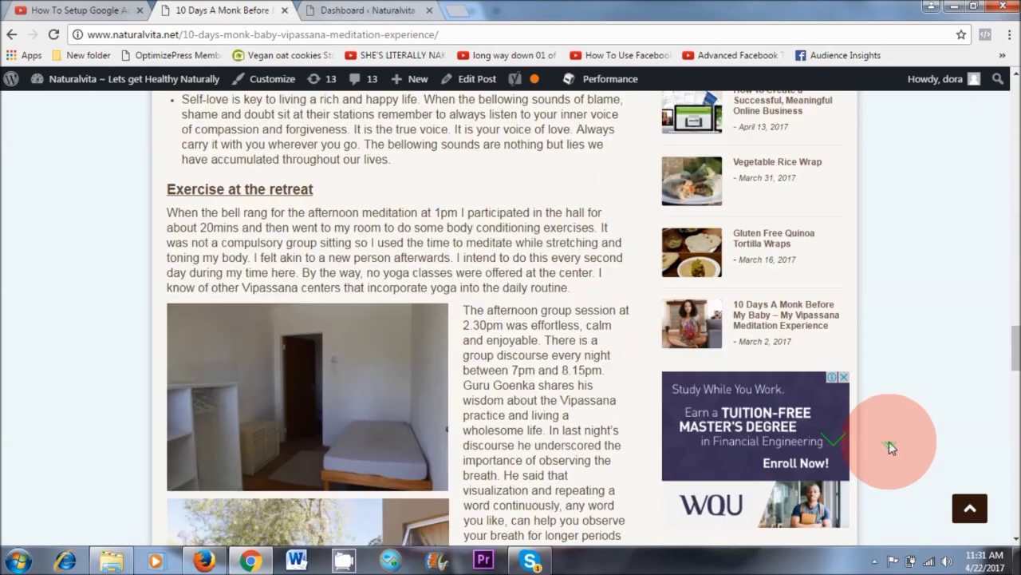
scroll(891, 447, "down", 3)
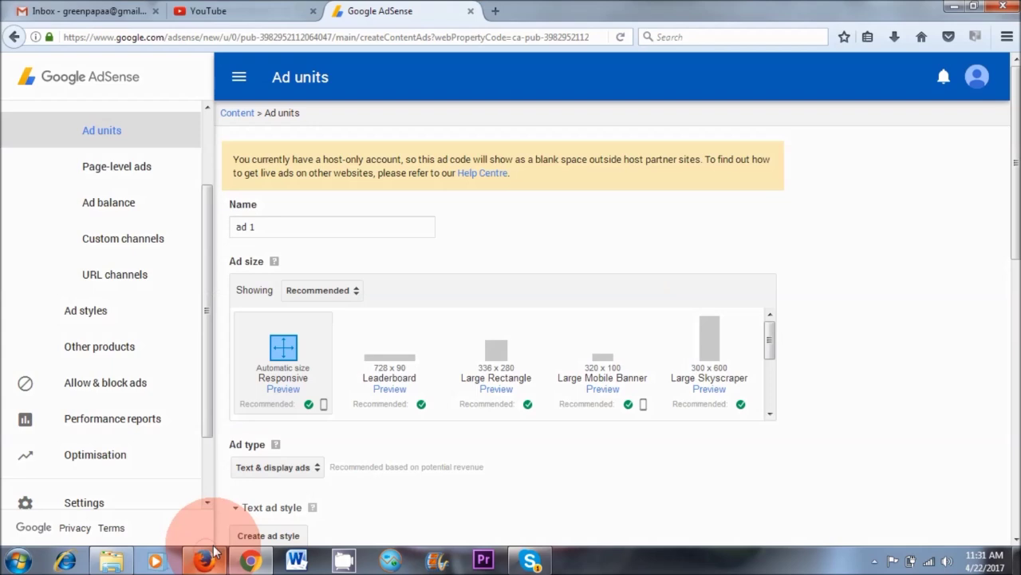
Filter the Ad size choices to show only Rectangular sizes.
left_click(351, 290)
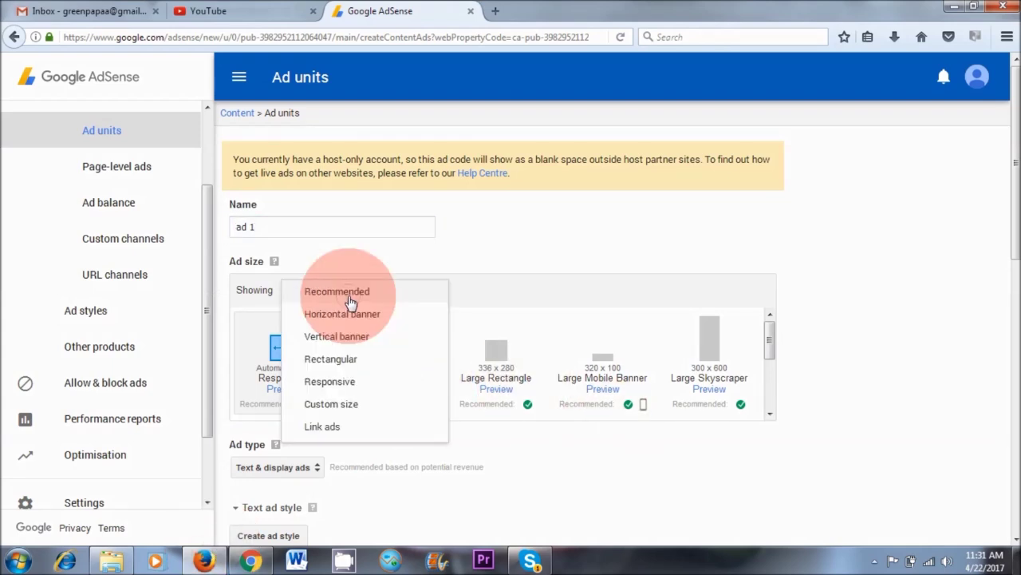
left_click(346, 360)
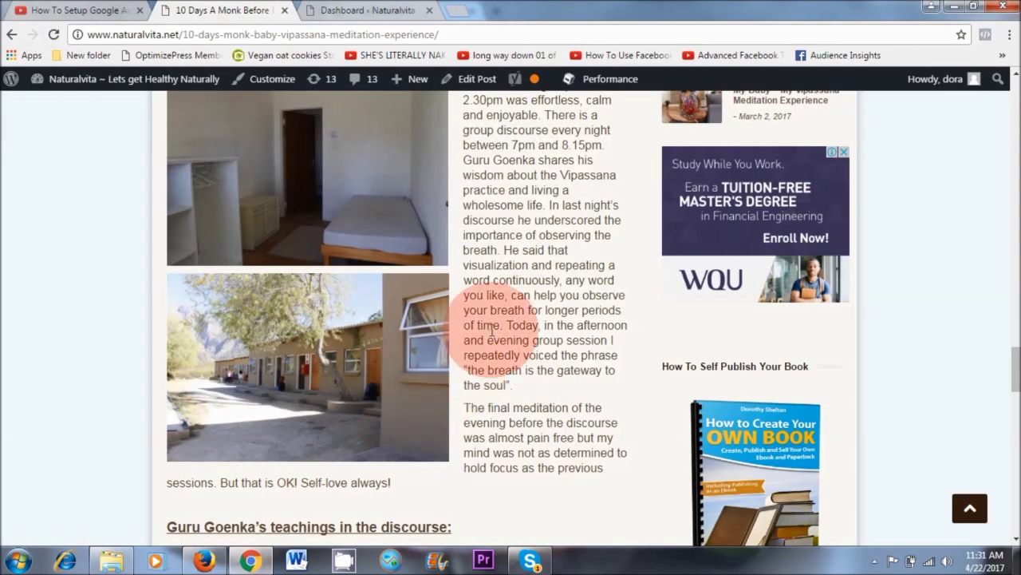
Scroll the Naturalvita blog post back up to the Lunch section.
scroll(490, 330, "up", 4)
scroll(302, 221, "up", 4)
scroll(268, 288, "up", 2)
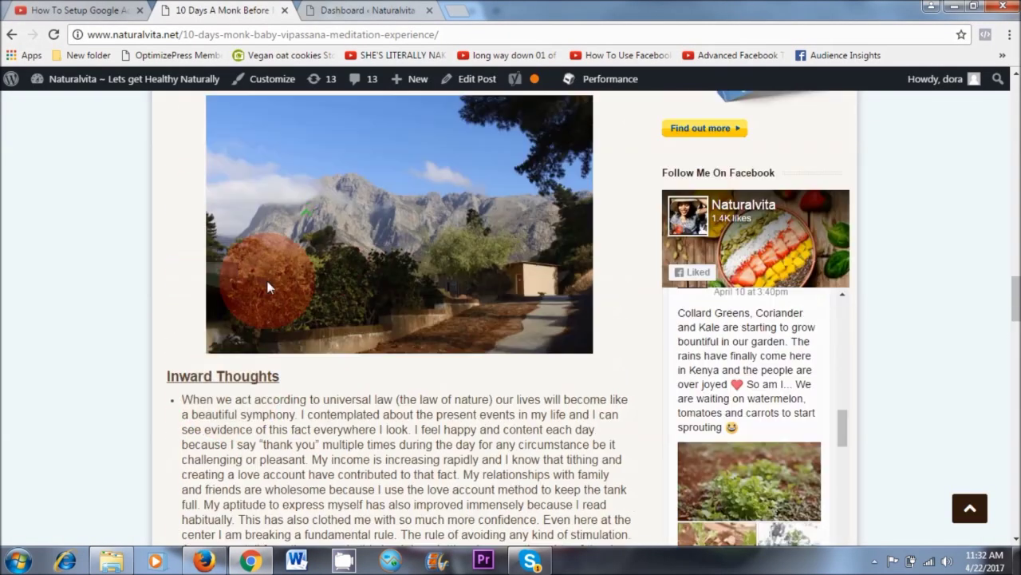
scroll(277, 304, "up", 4)
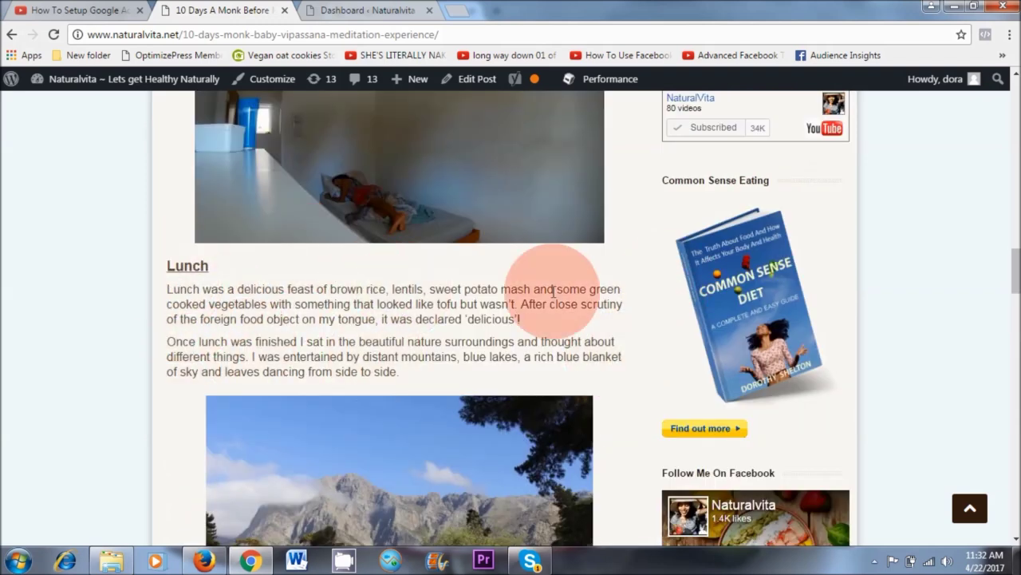
Back in AdSense, pick the 250x250 Square from the Rectangular sizes for ad 1.
left_click(205, 561)
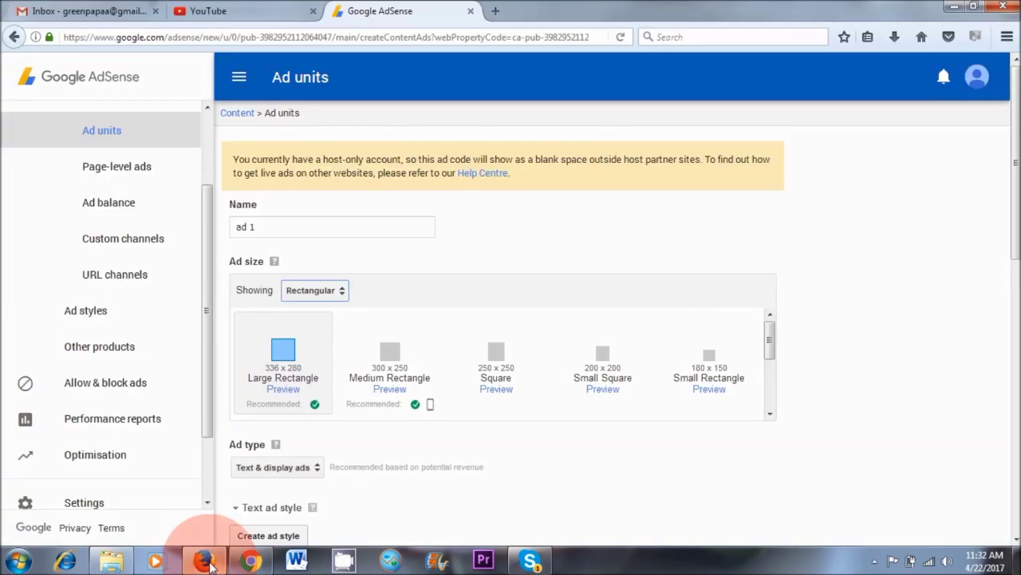
left_click(311, 295)
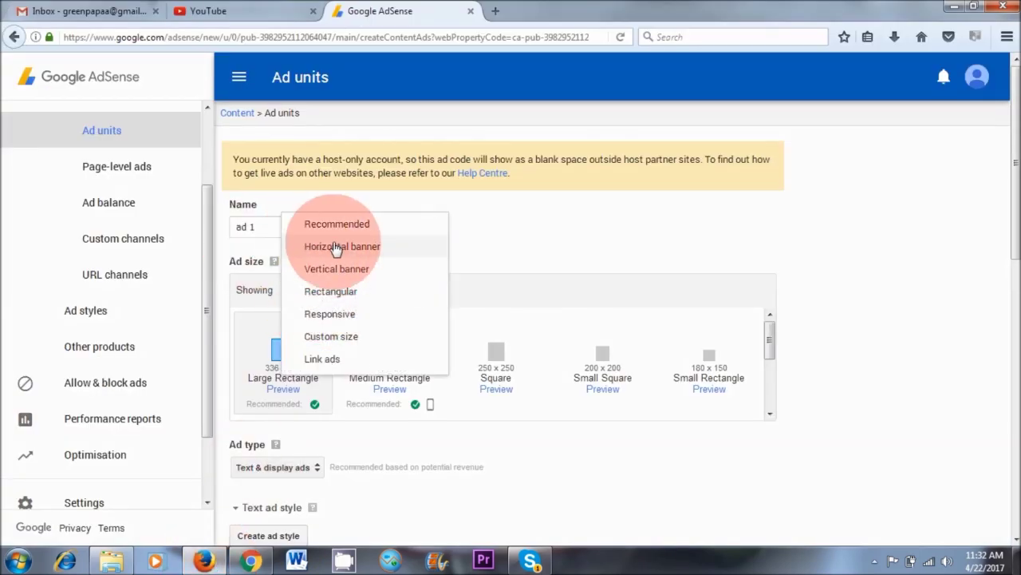
left_click(361, 246)
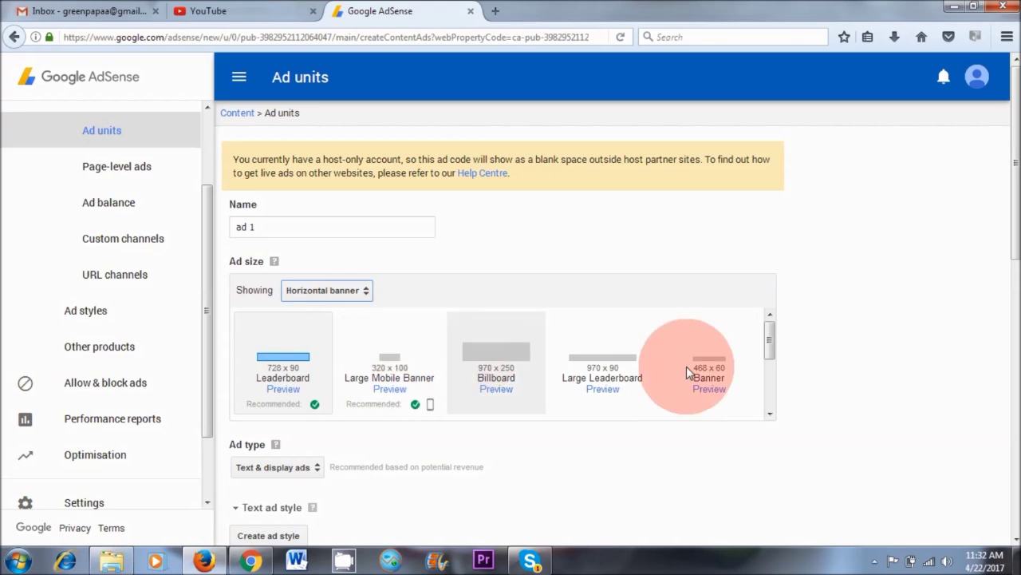
left_click(357, 292)
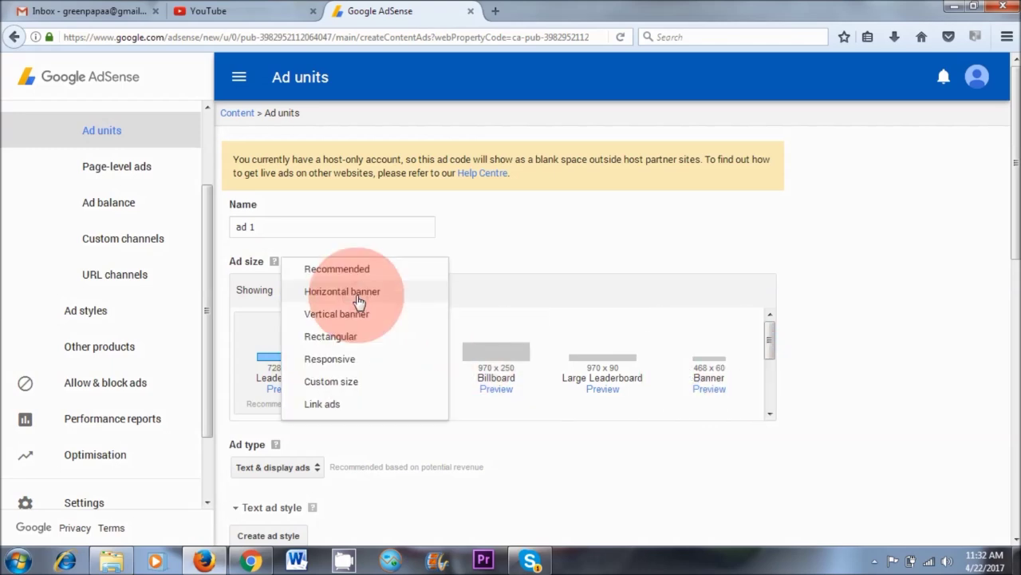
left_click(350, 337)
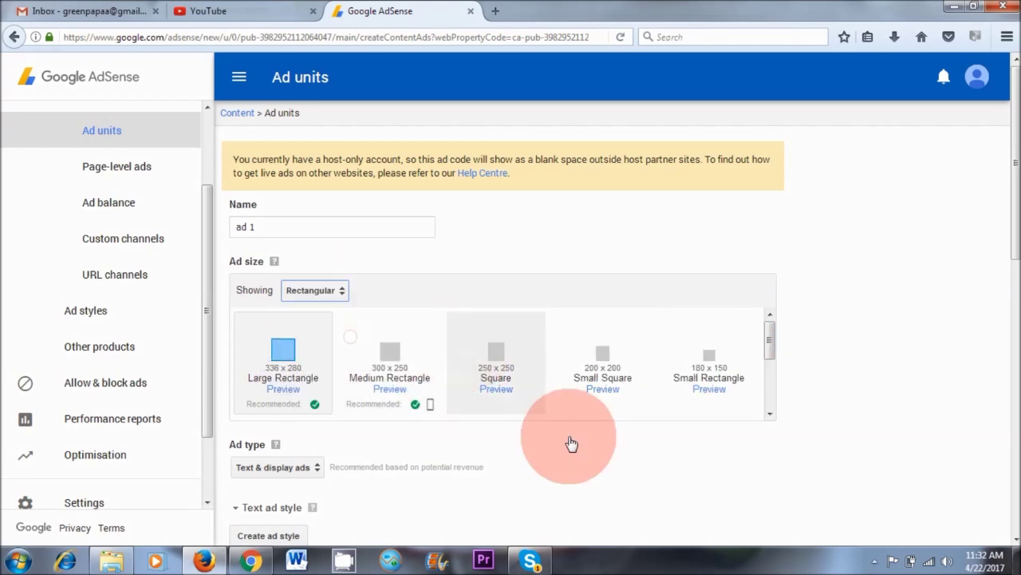
left_click(497, 382)
Collapse and re-expand the Text ad style section, scrolling down to the Minimalist style.
scroll(509, 452, "down", 3)
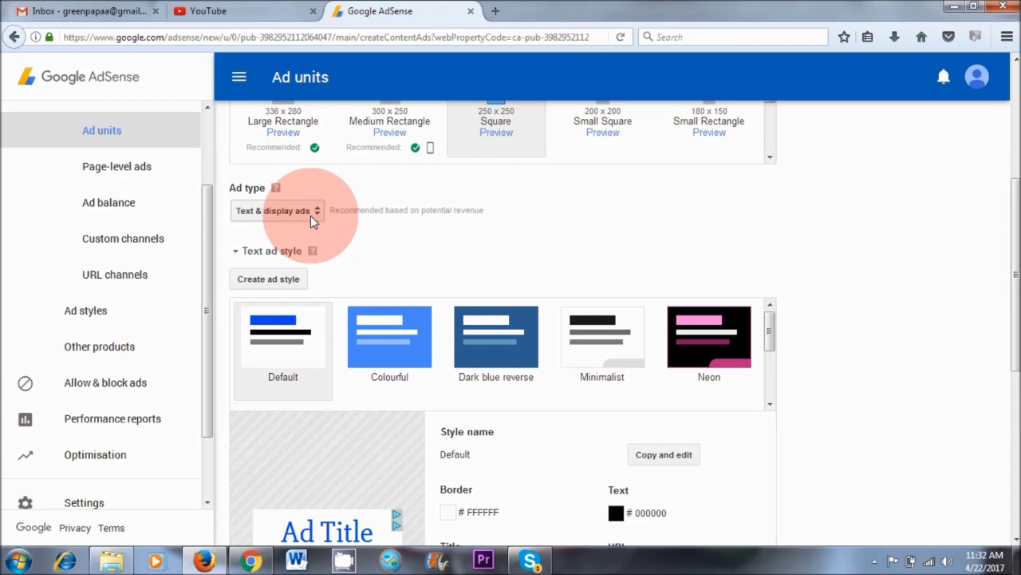
left_click(252, 561)
scroll(837, 351, "down", 5)
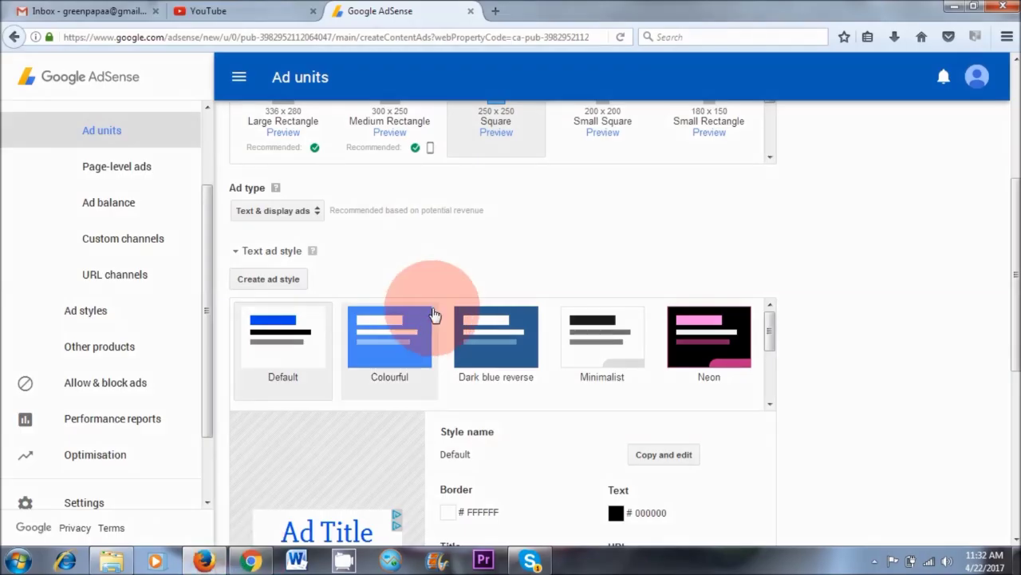
left_click(271, 250)
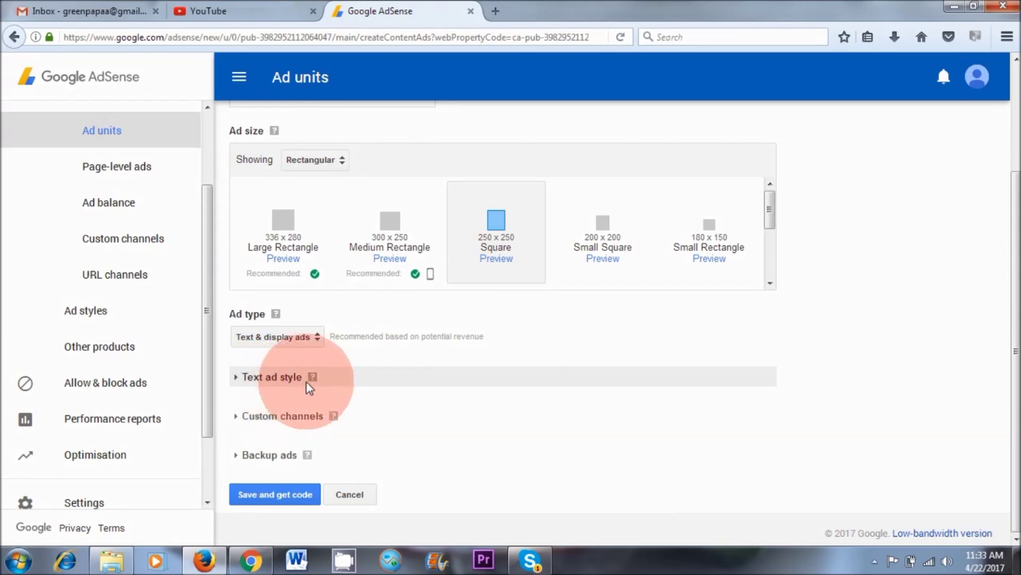
left_click(236, 378)
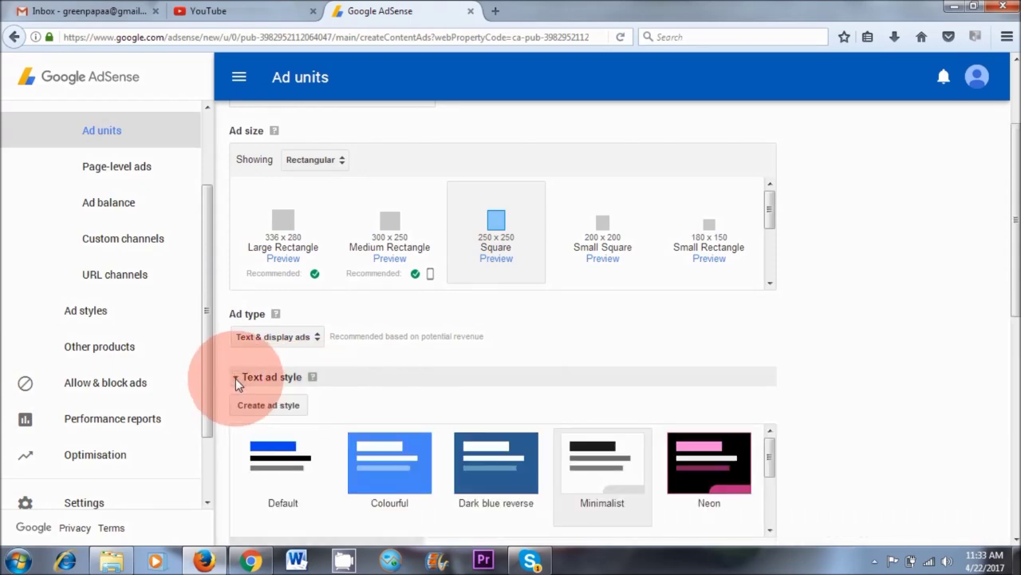
scroll(447, 387, "down", 3)
Copy the Minimalist style as 'ad 1', set its text colour to purple 800080, and save.
scroll(490, 388, "down", 3)
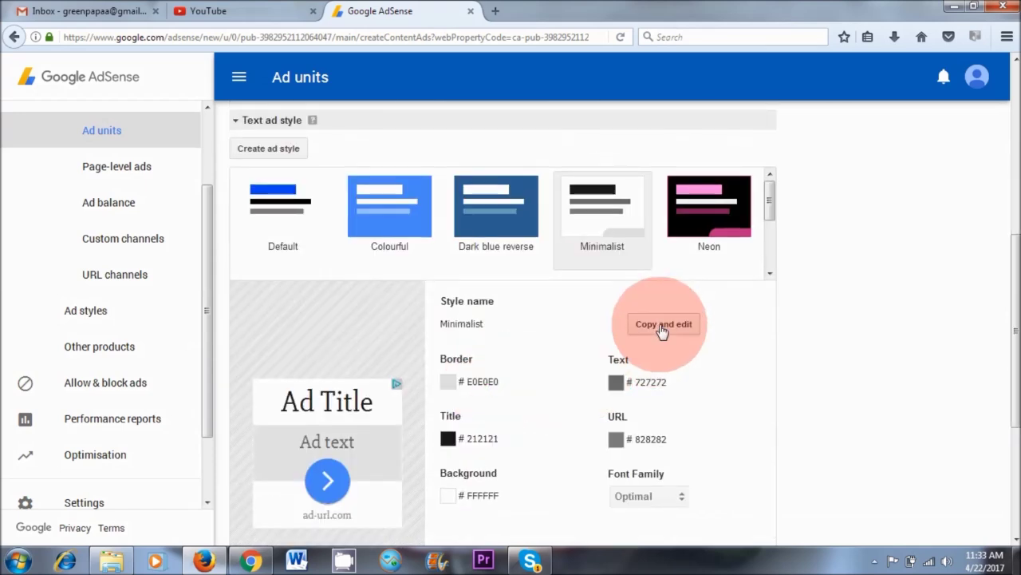
left_click(662, 328)
left_click(556, 329)
type("ad 1")
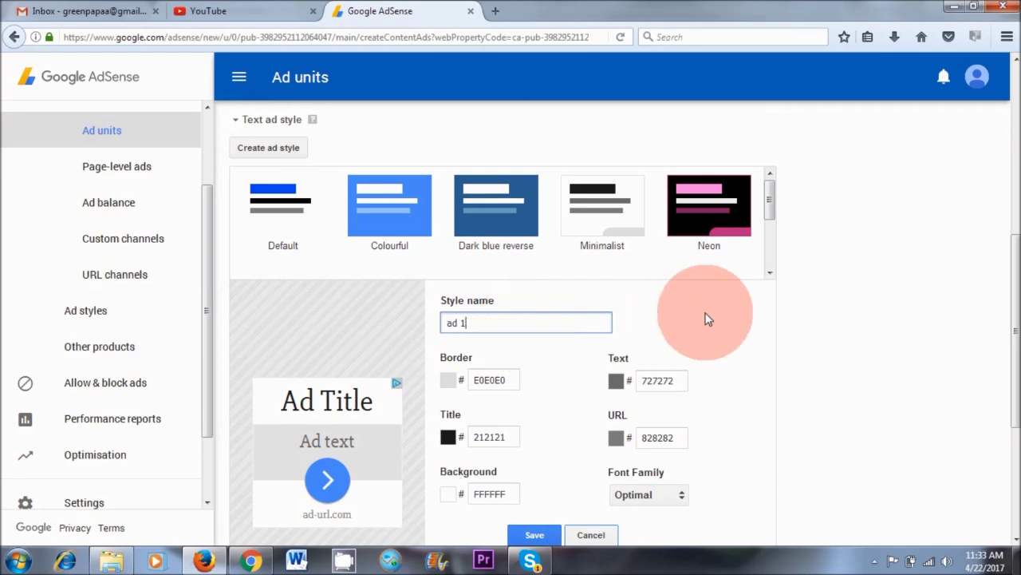
scroll(678, 335, "down", 4)
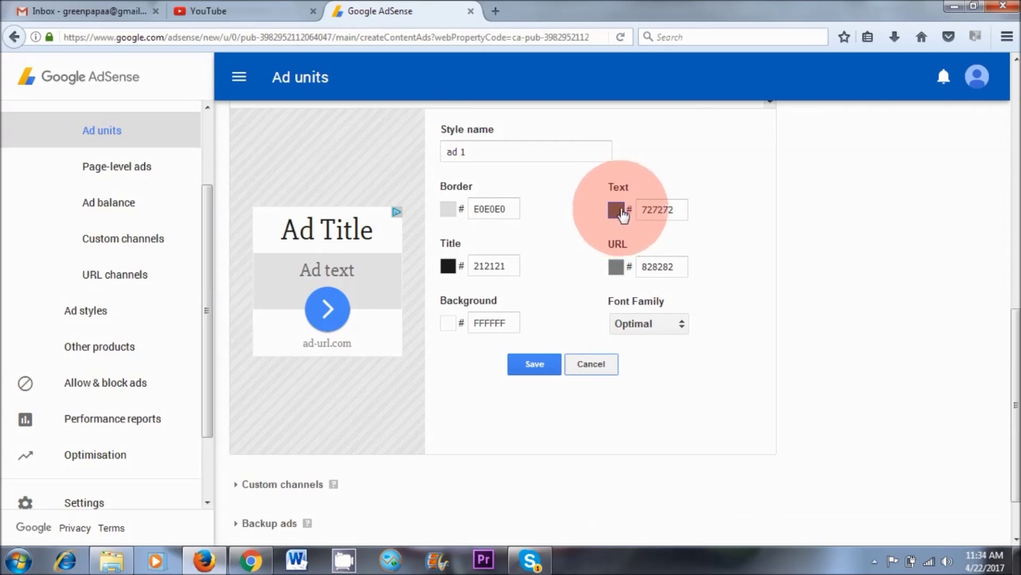
left_click(618, 212)
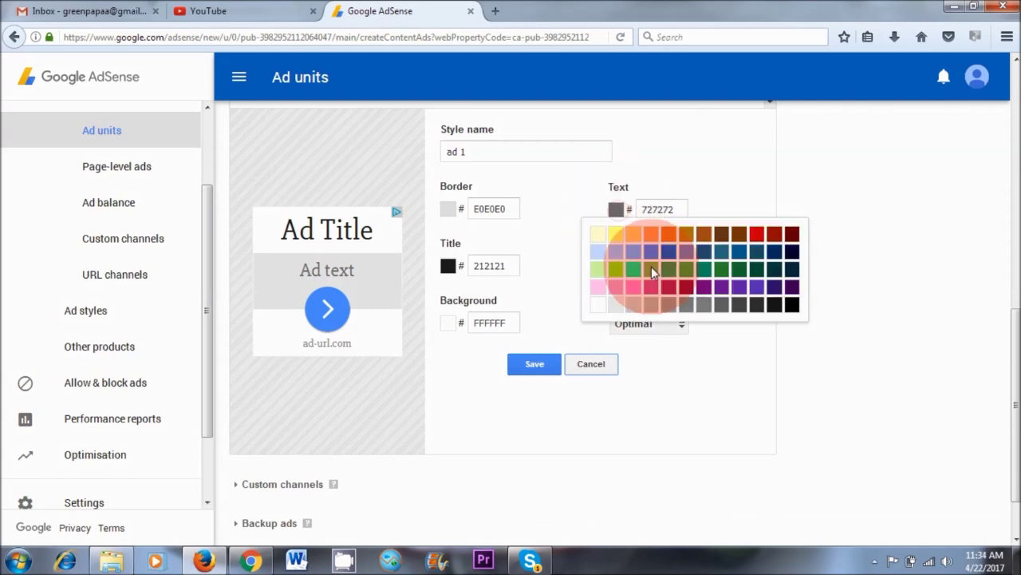
left_click(704, 285)
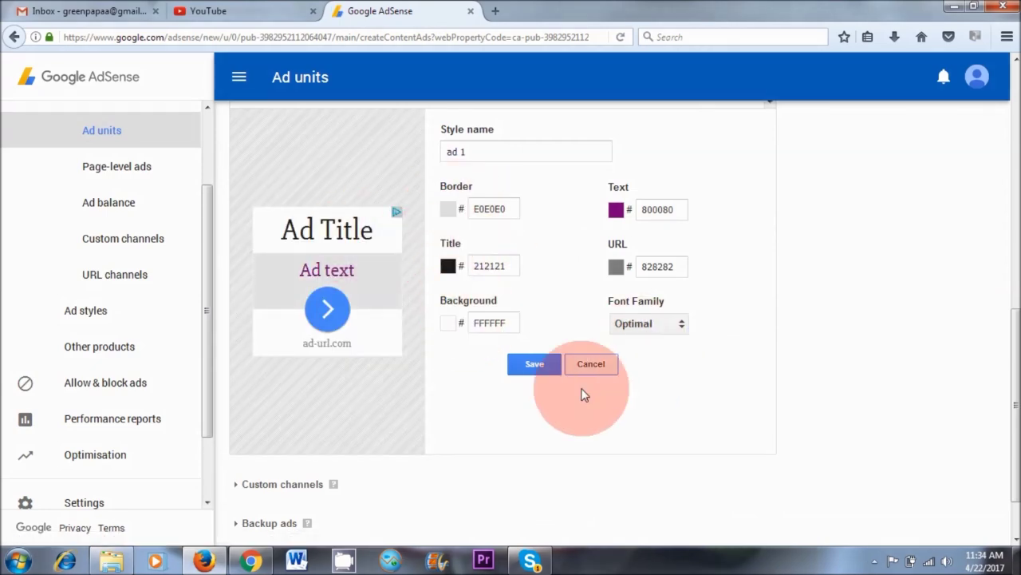
left_click(532, 361)
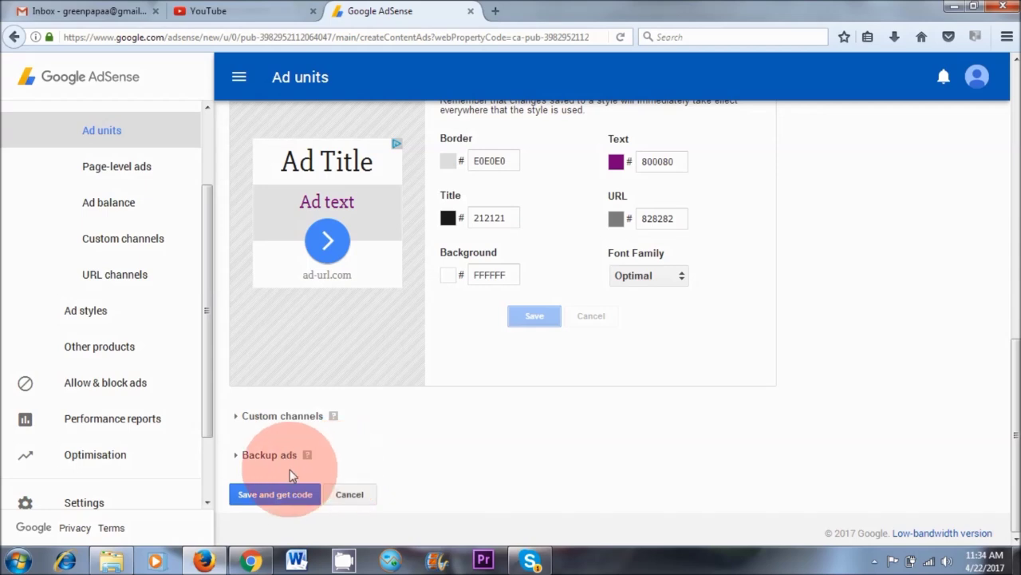
Expand the Backup ads options showing blank space and close the Skype notification.
left_click(236, 455)
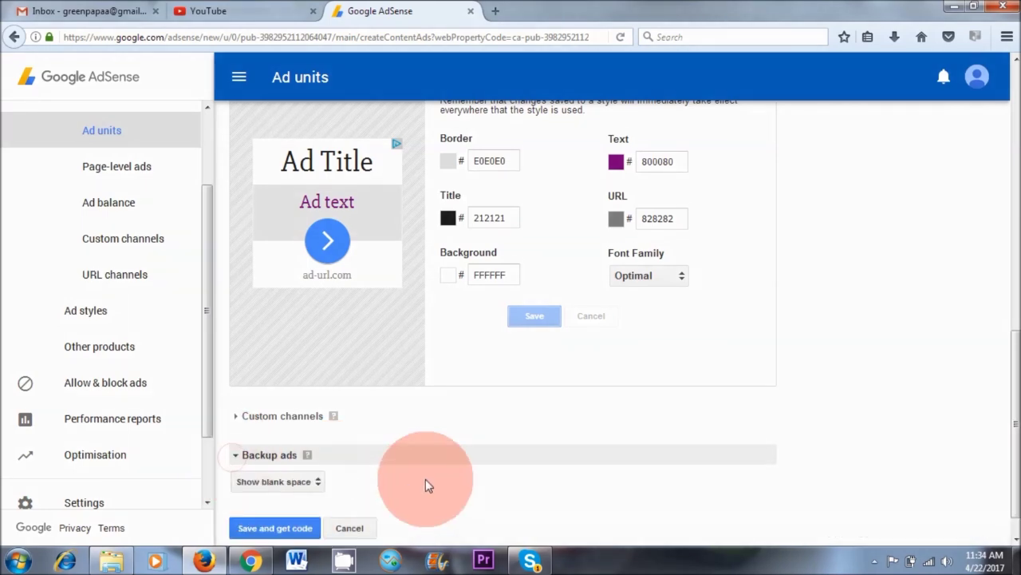
scroll(234, 449, "down", 1)
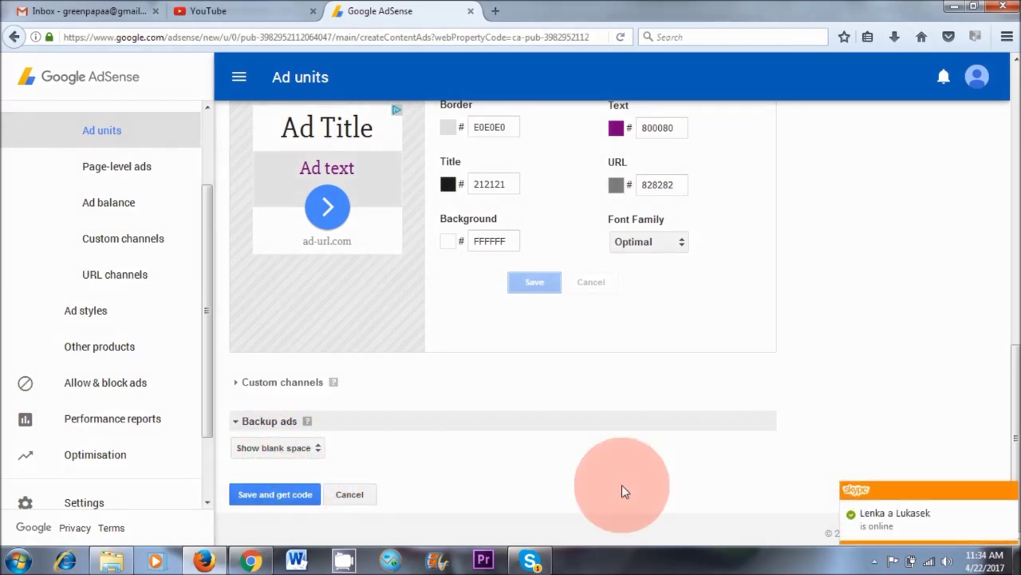
left_click(1011, 492)
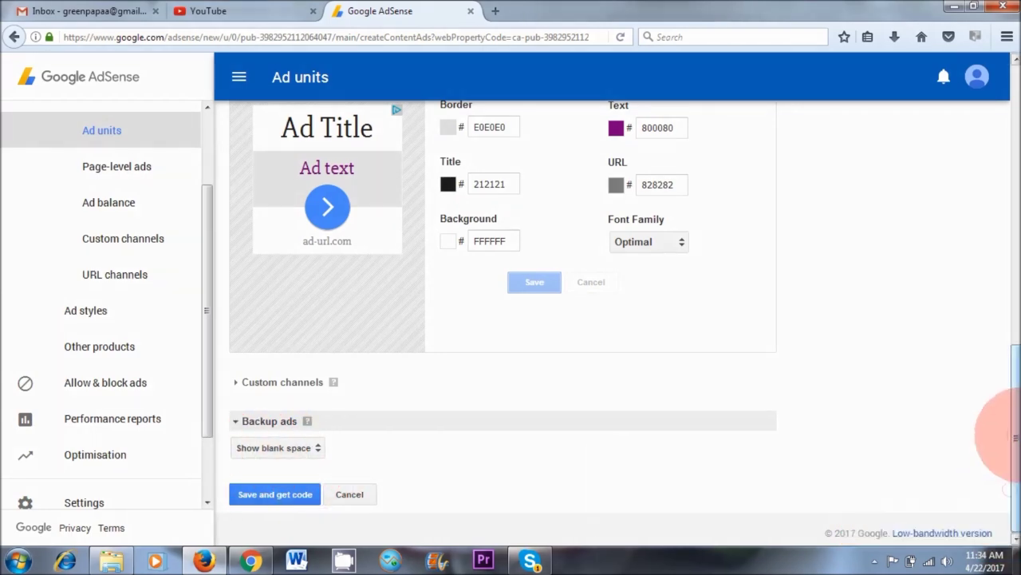
Save the ad 1 unit and switch its ad code to synchronous.
left_click(272, 497)
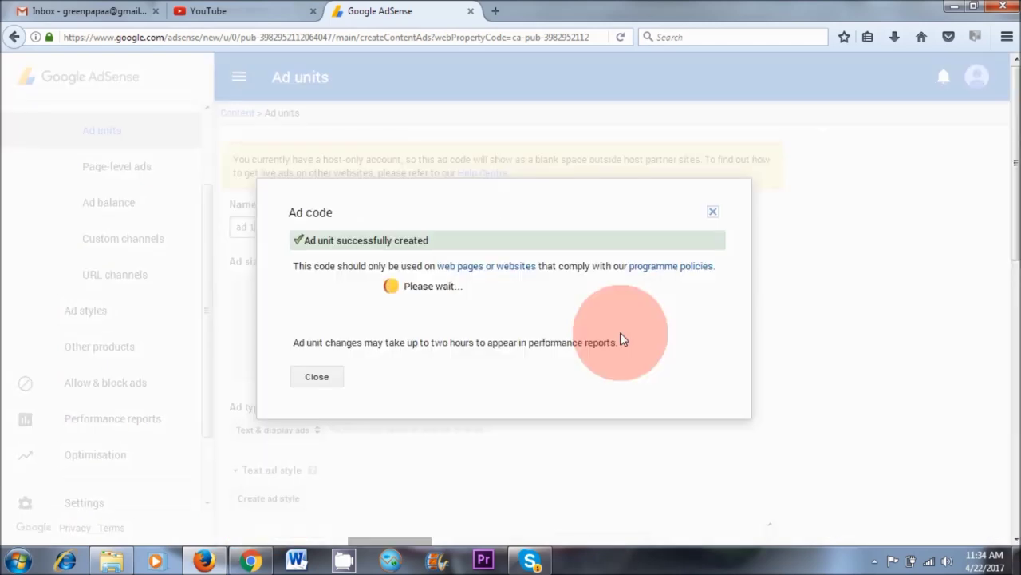
left_click(411, 242)
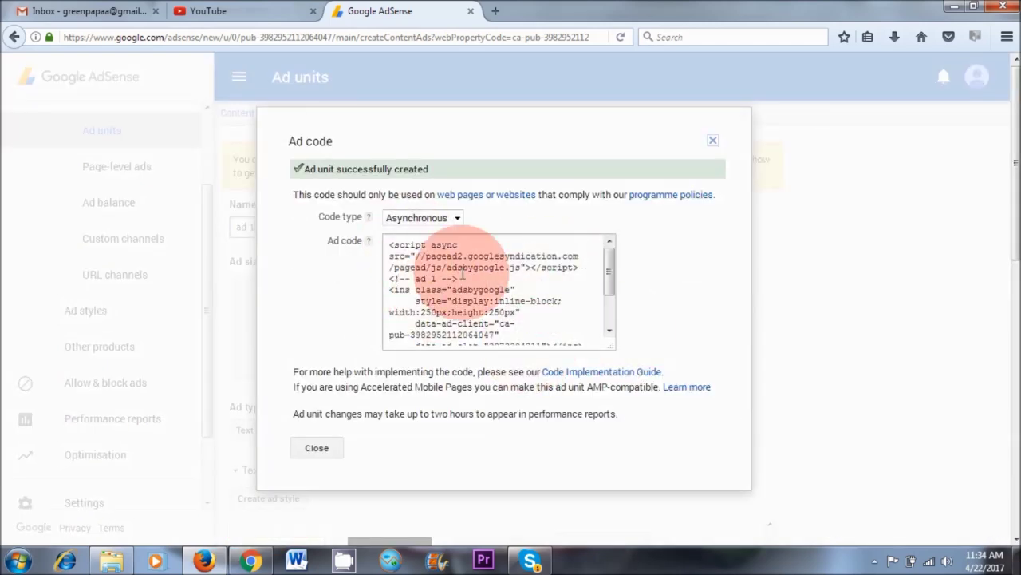
left_click(440, 218)
left_click(431, 245)
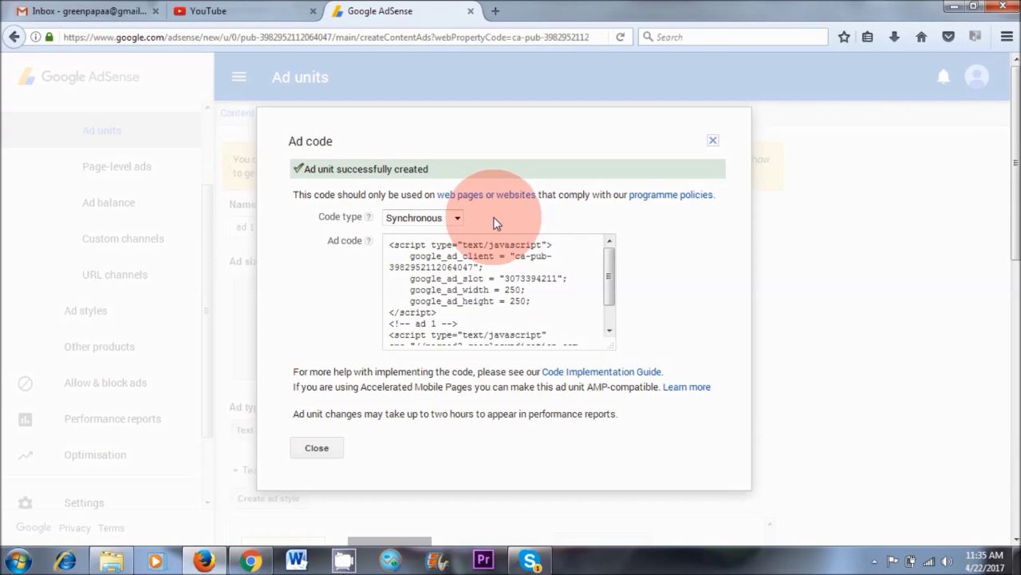
Copy the full ad code and bring up the browser showing naturalvita.net.
left_click(448, 254)
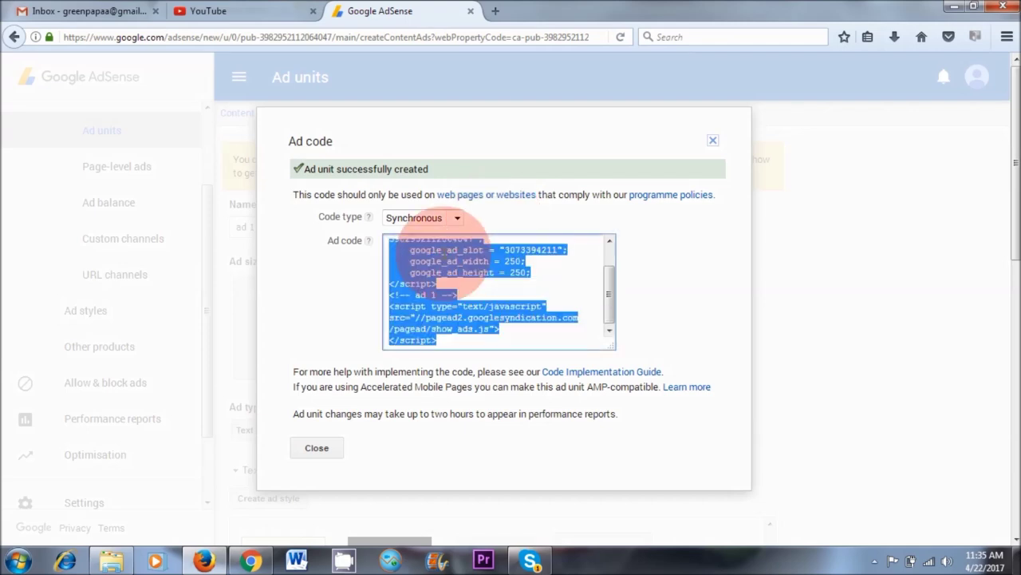
right_click(445, 255)
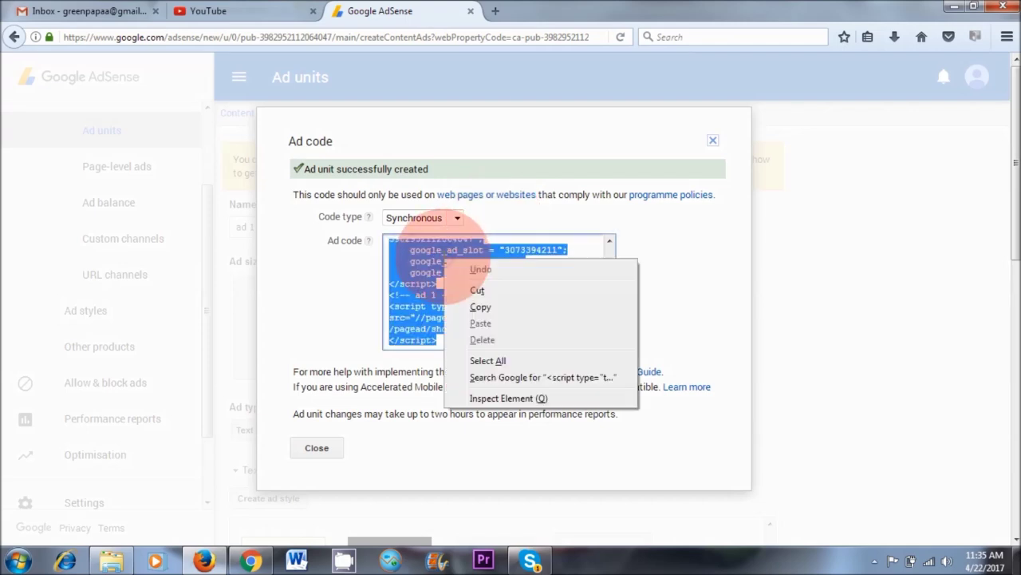
left_click(486, 306)
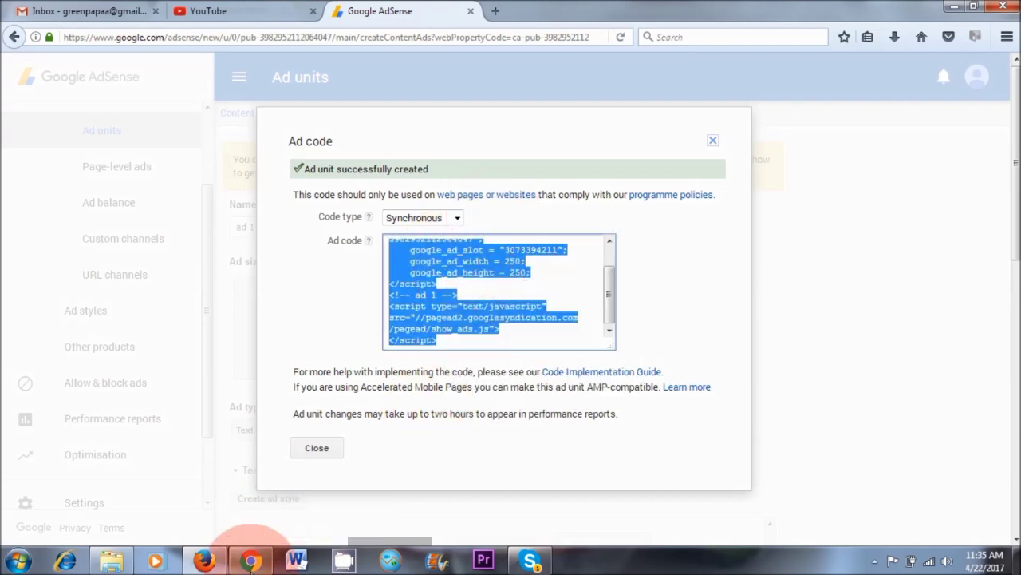
left_click(251, 561)
Go to Appearance > Widgets and drop a Text widget at the top of the Right Sidebar.
left_click(371, 10)
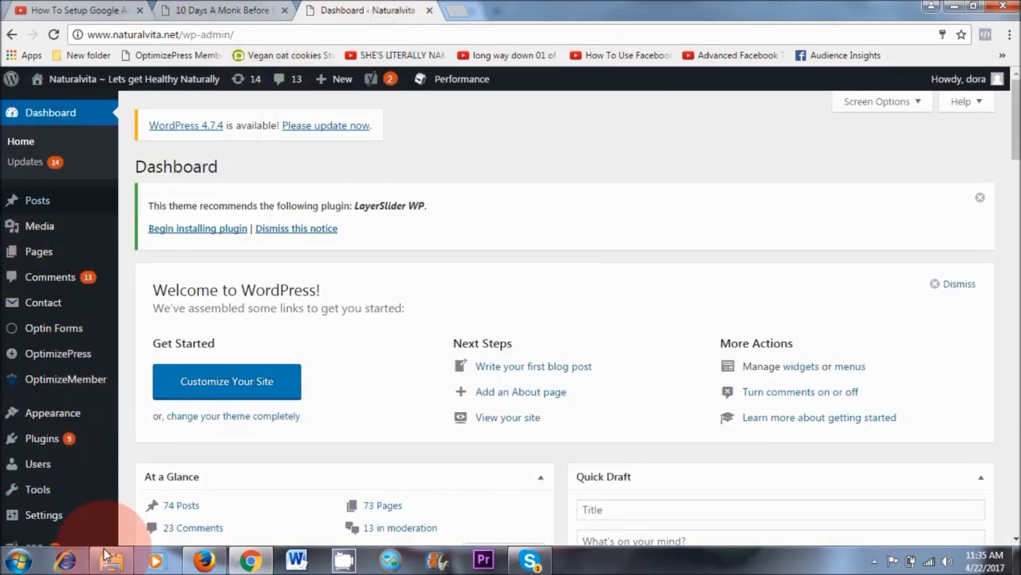
scroll(248, 404, "down", 2)
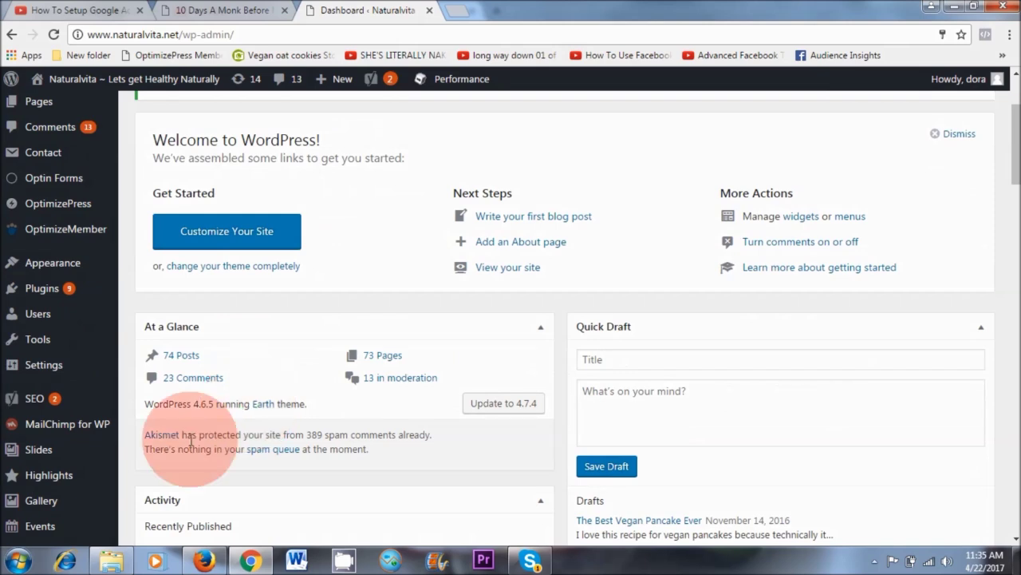
mouse_move(53, 412)
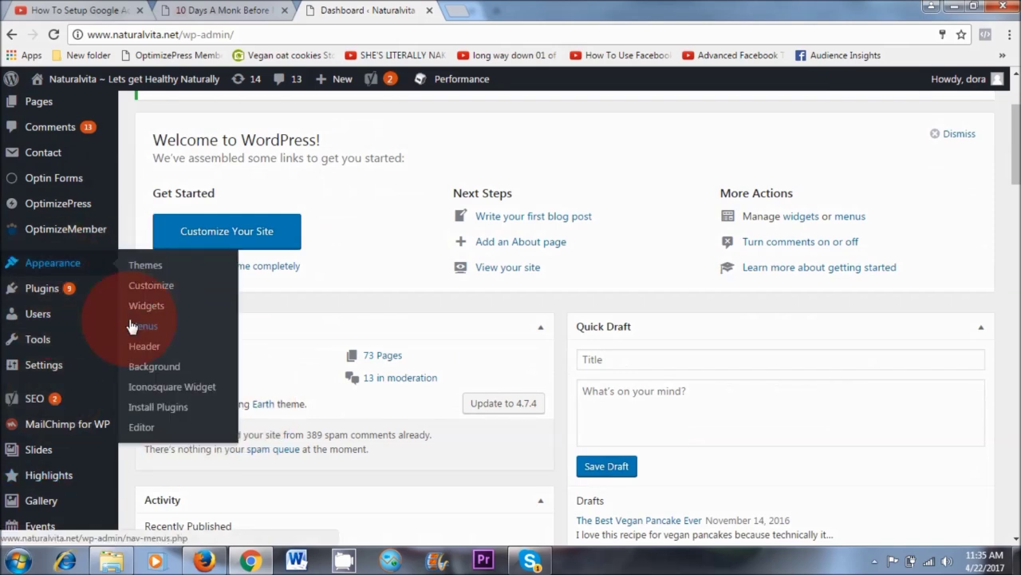
left_click(192, 306)
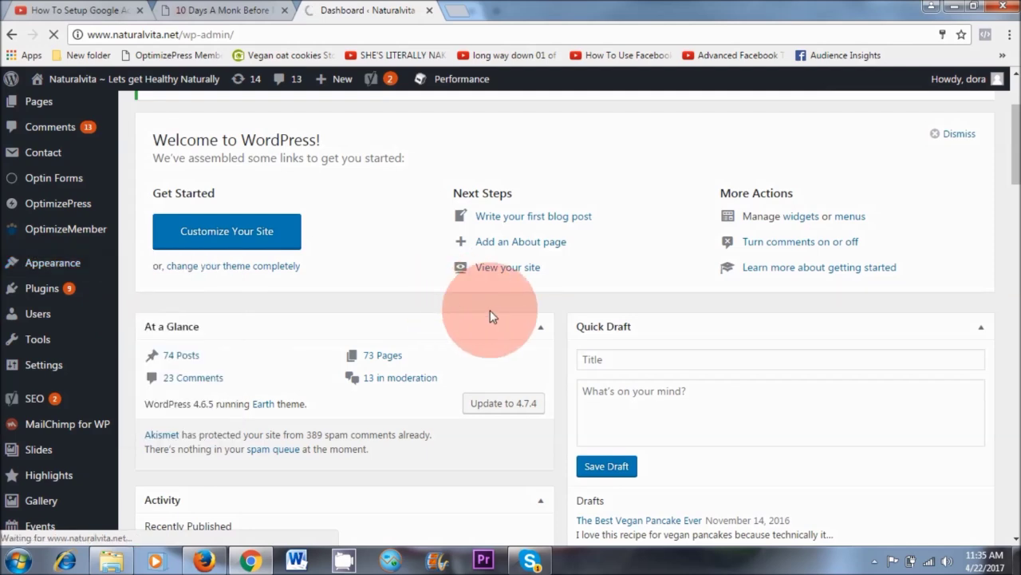
left_click(1016, 350)
left_click_drag(1015, 351, 1016, 431)
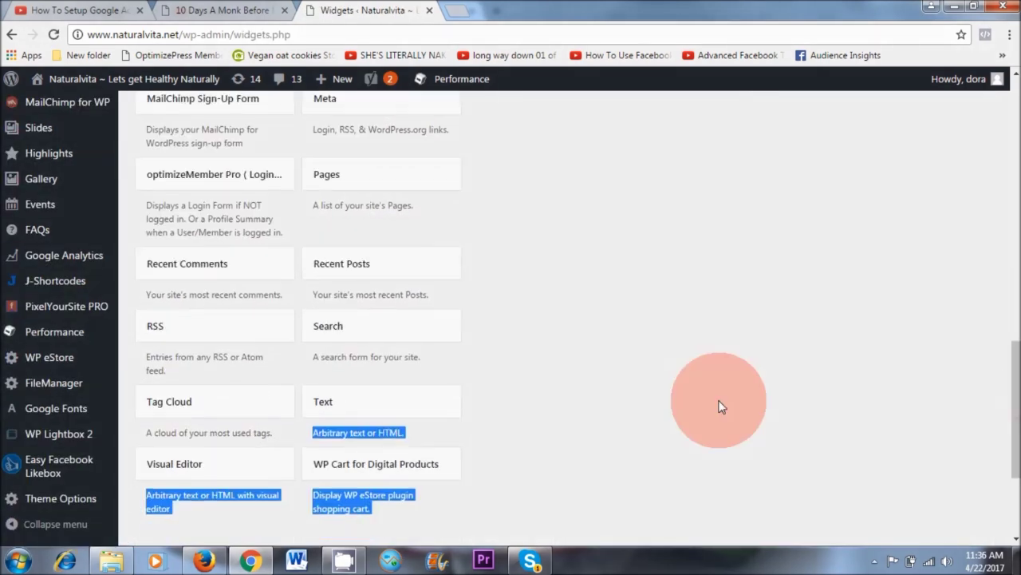
mouse_move(328, 410)
left_mouse_down()
mouse_move(527, 219)
mouse_move(582, 93)
mouse_move(584, 60)
left_mouse_up()
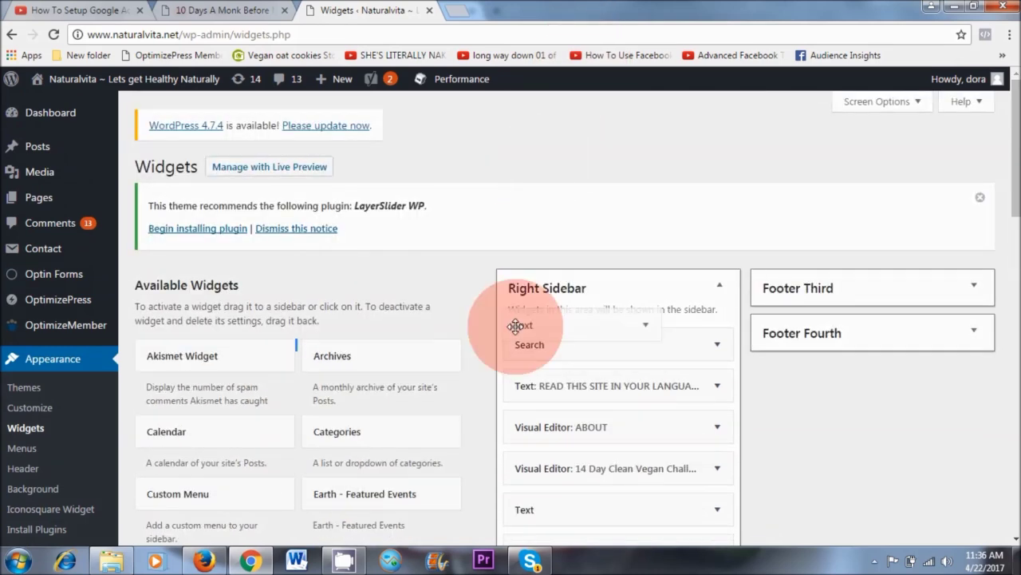
mouse_move(584, 59)
left_mouse_down()
mouse_move(515, 325)
mouse_move(558, 360)
mouse_move(559, 331)
mouse_move(541, 345)
left_mouse_up()
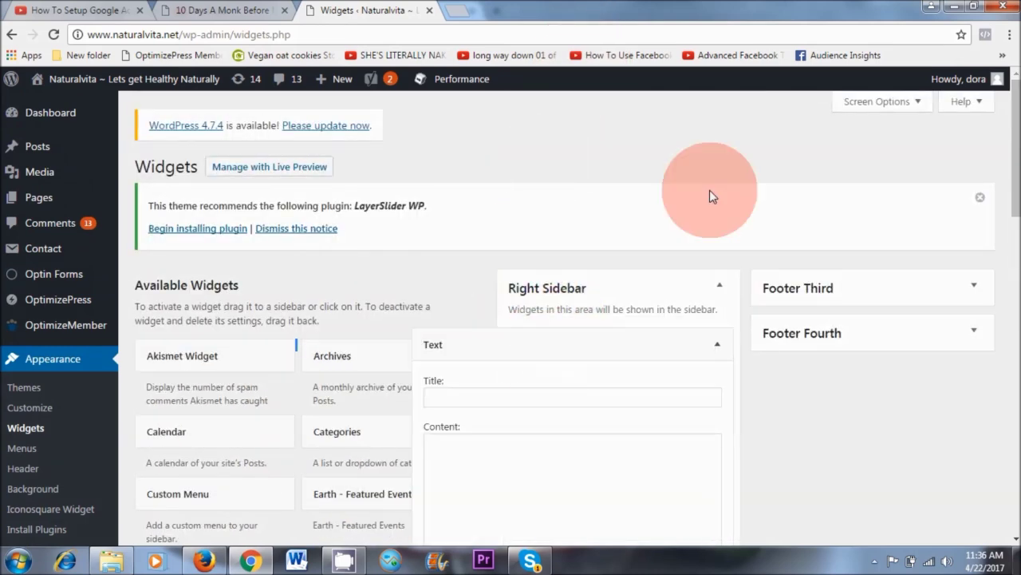
Paste the AdSense ad code into the Text widget's content and save the widget.
scroll(709, 190, "down", 2)
left_click(469, 290)
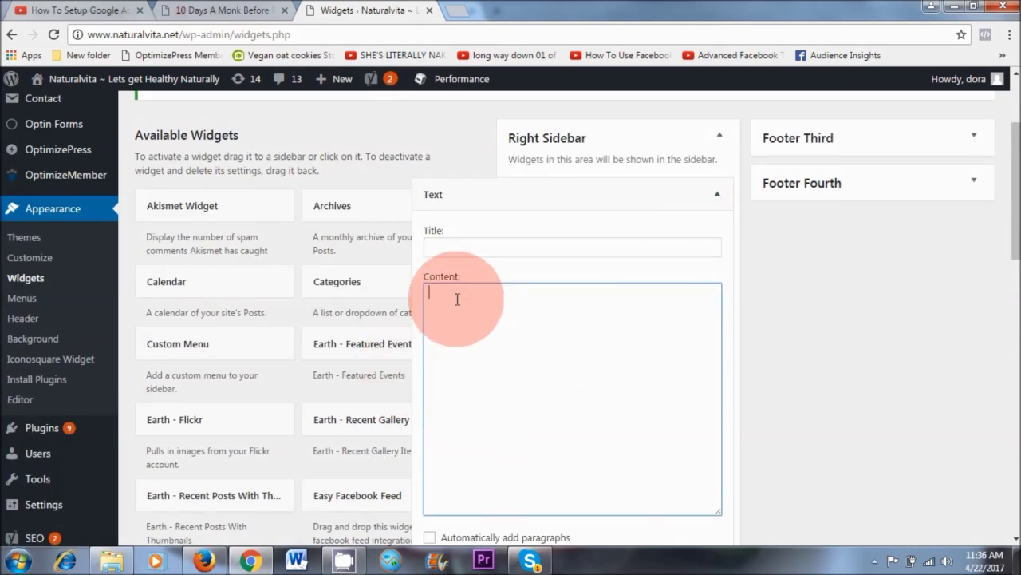
right_click(457, 300)
left_click(494, 390)
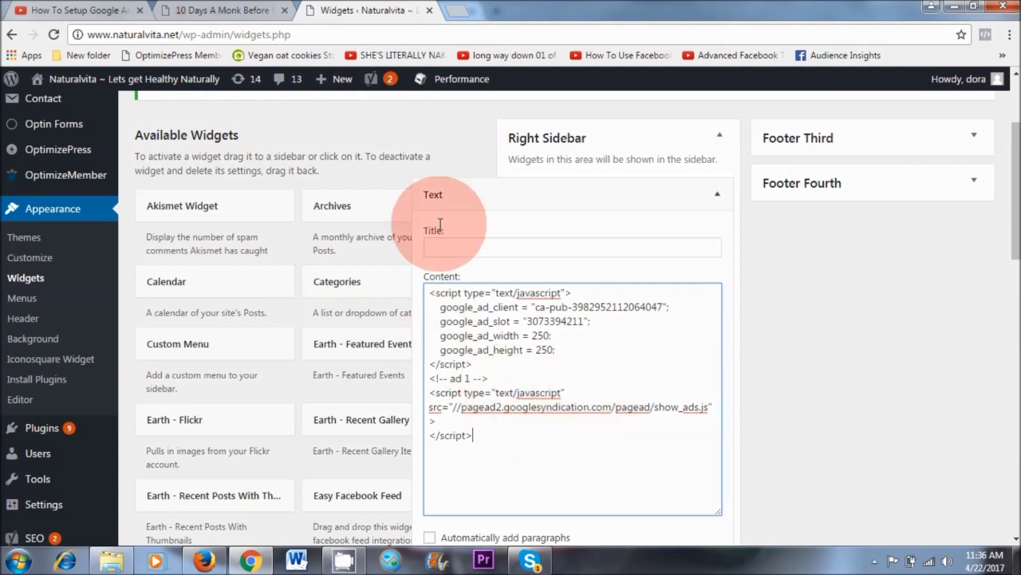
scroll(579, 324, "down", 1)
scroll(578, 323, "down", 2)
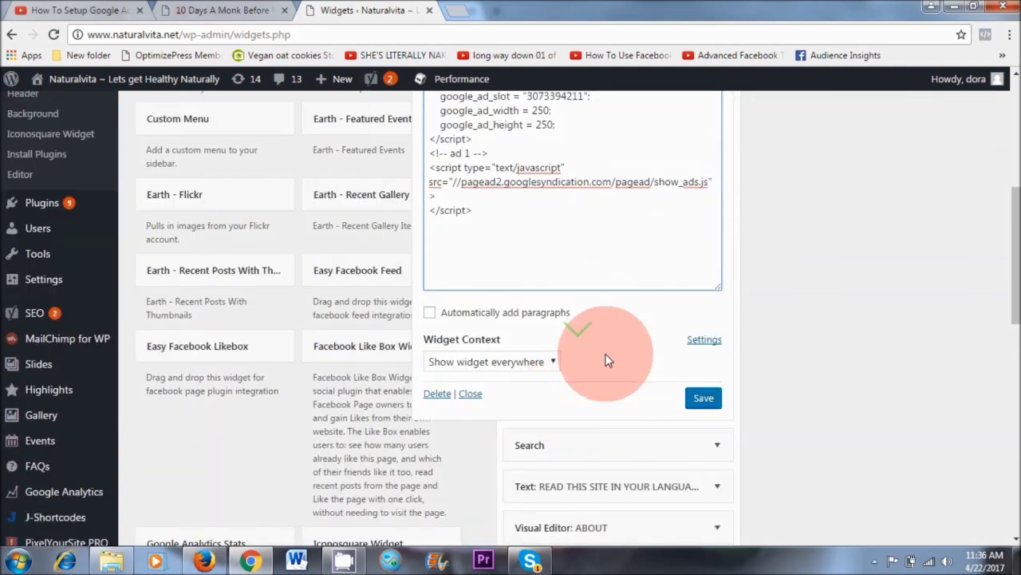
left_click(704, 399)
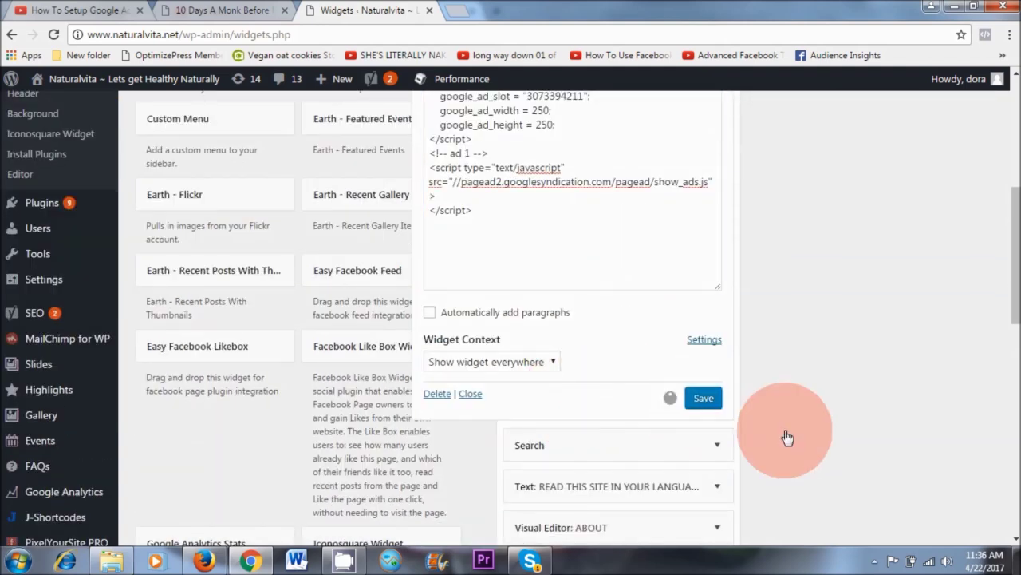
scroll(811, 457, "up", 3)
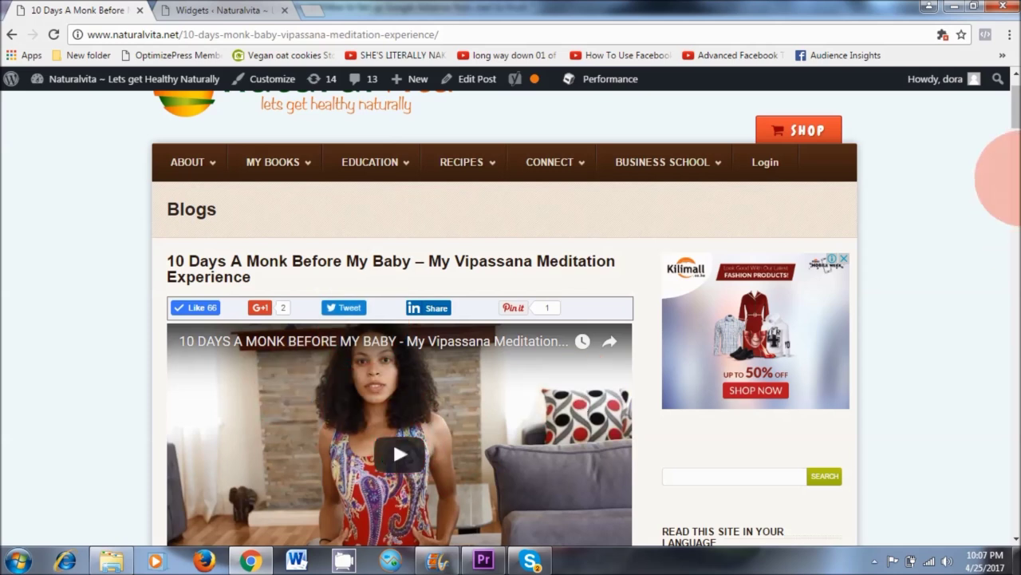
Copy the AdSense ad script from the Text widget.
left_click(209, 11)
right_click(468, 180)
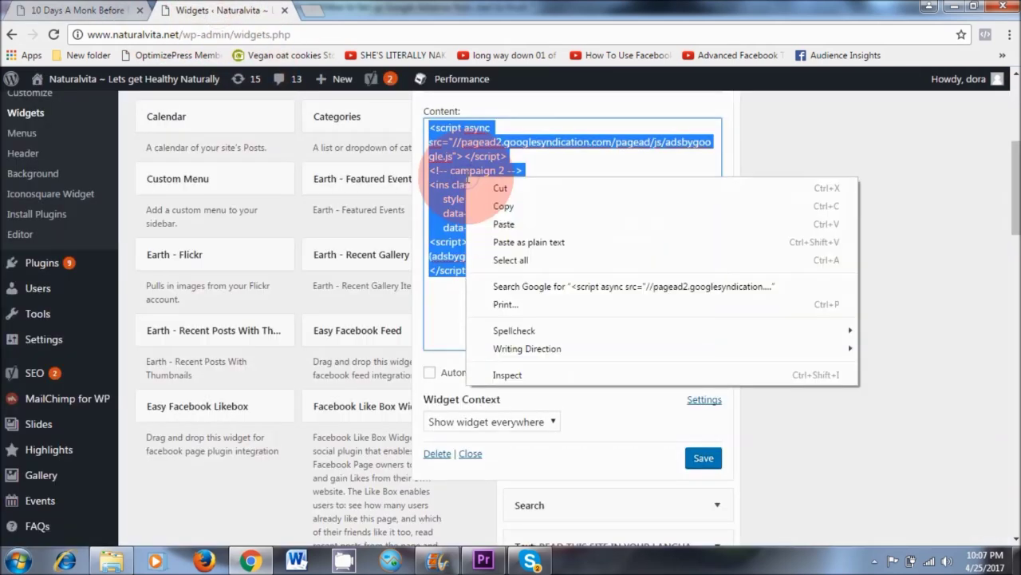
left_click(502, 205)
Paste the ad code into the 10 Days A Monk post's Text-tab HTML below the Day 2 heading.
left_click(75, 9)
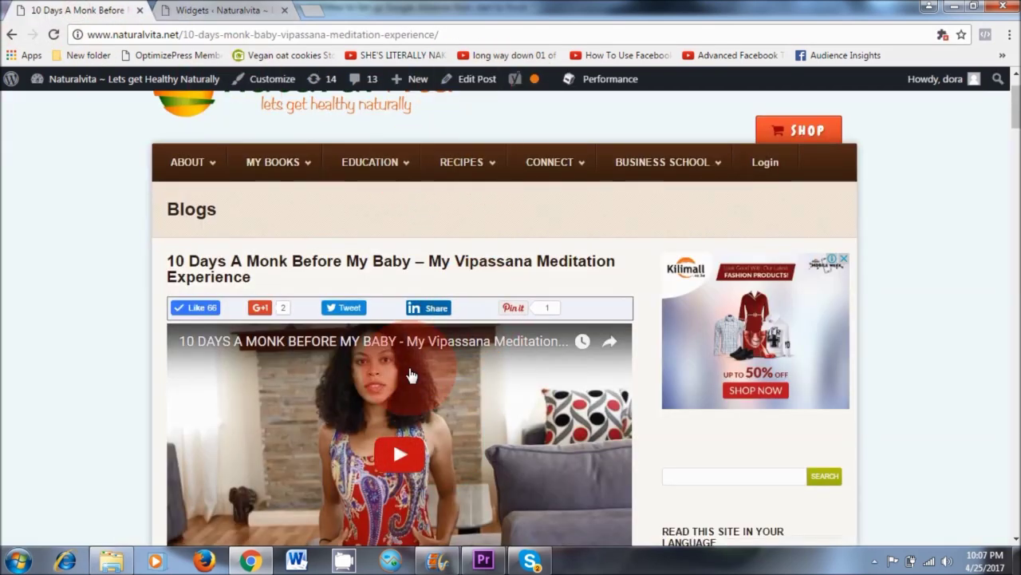
left_click(476, 80)
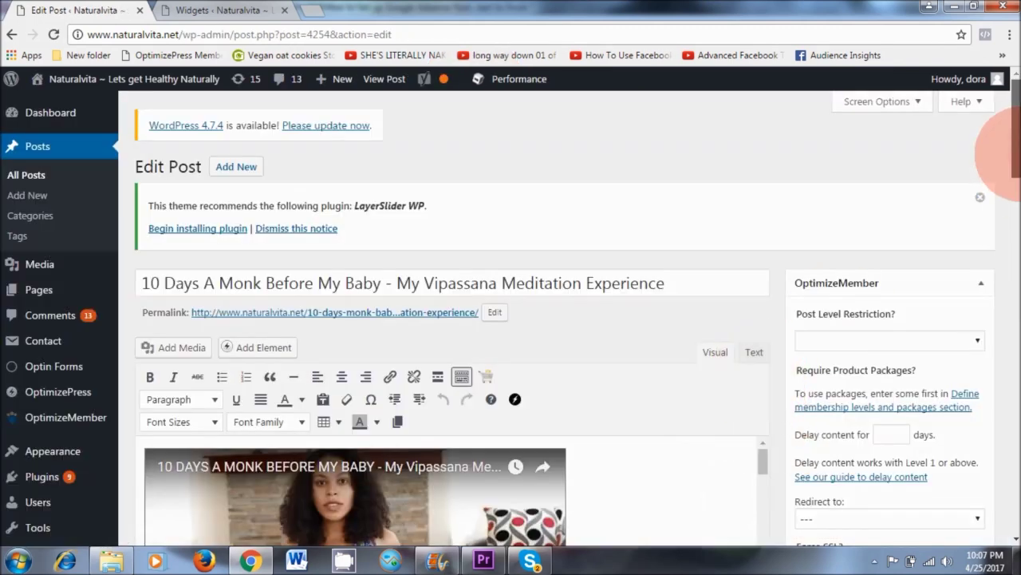
scroll(1001, 167, "down", 2)
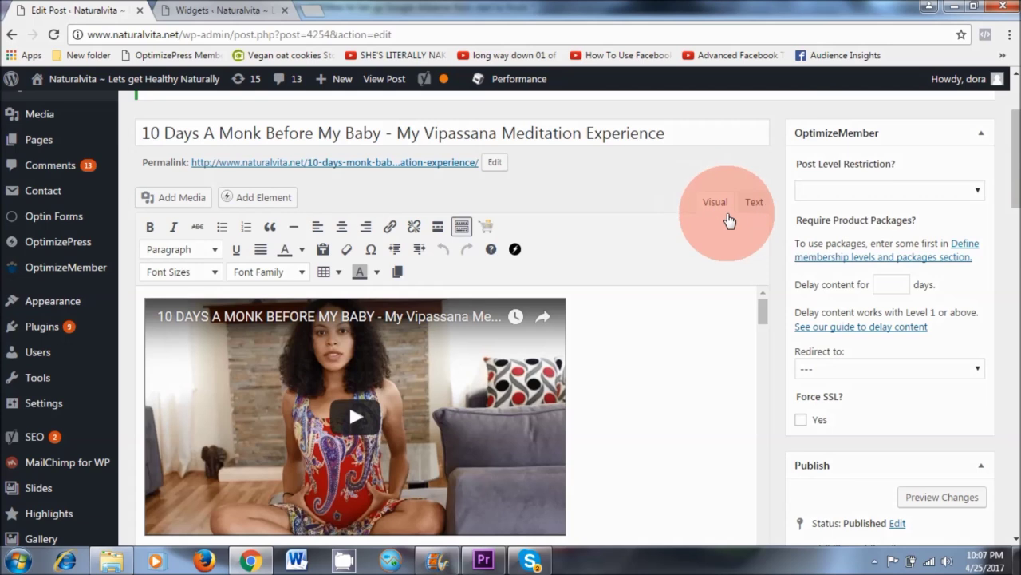
left_click(754, 209)
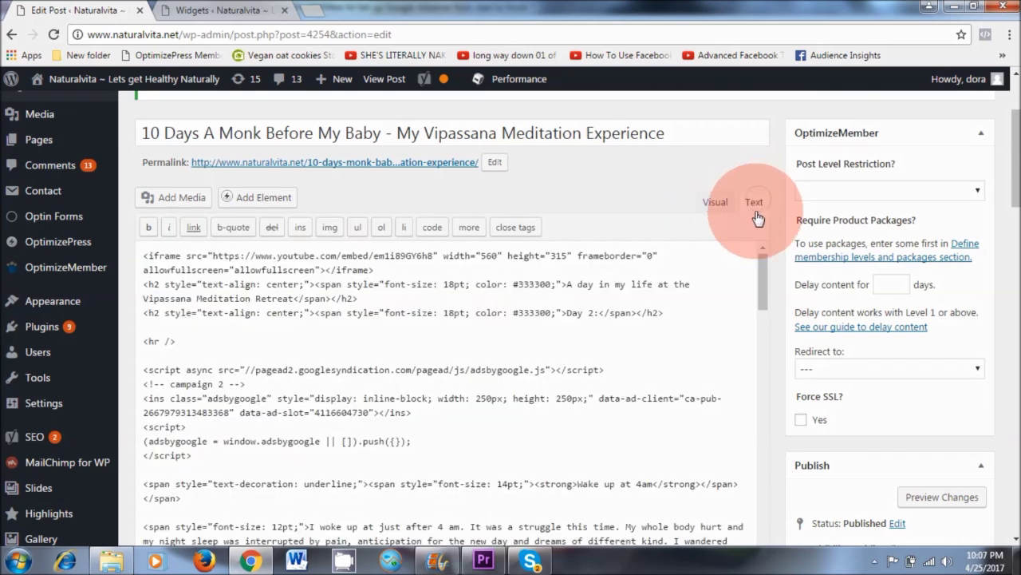
right_click(142, 356)
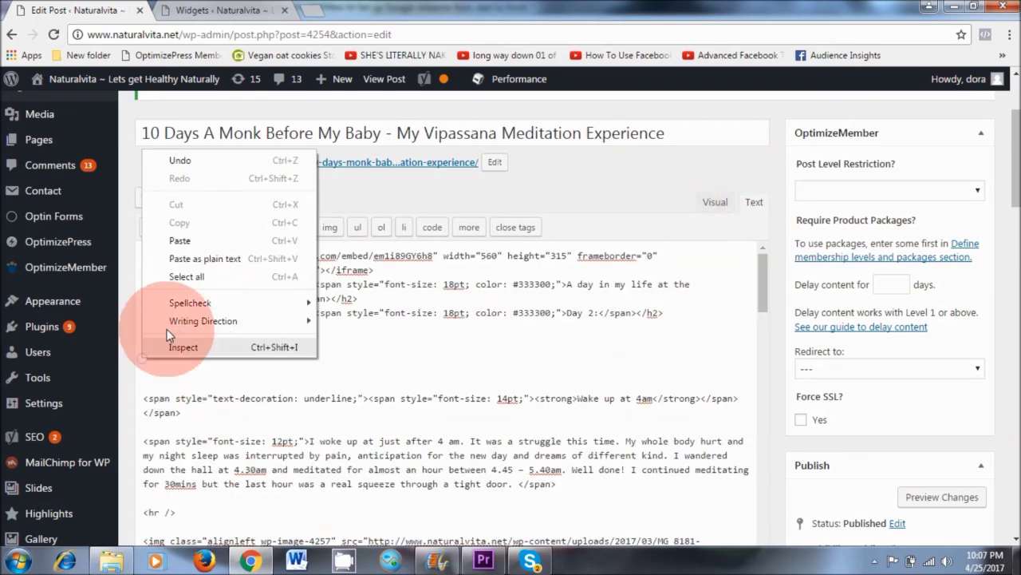
left_click(199, 241)
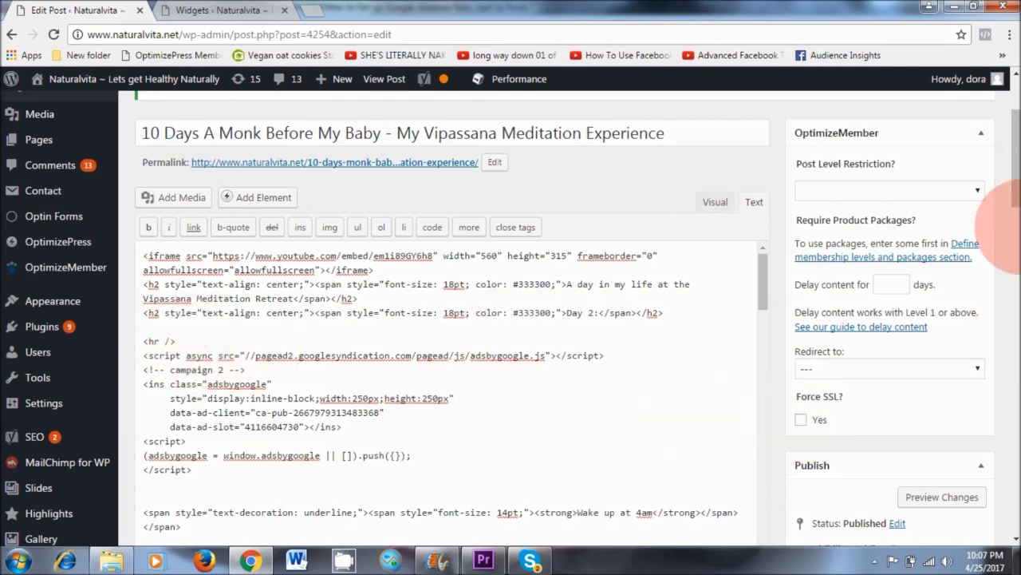
Update the 10 Days A Monk post and view it on the live site.
scroll(990, 227, "down", 4)
scroll(978, 264, "down", 1)
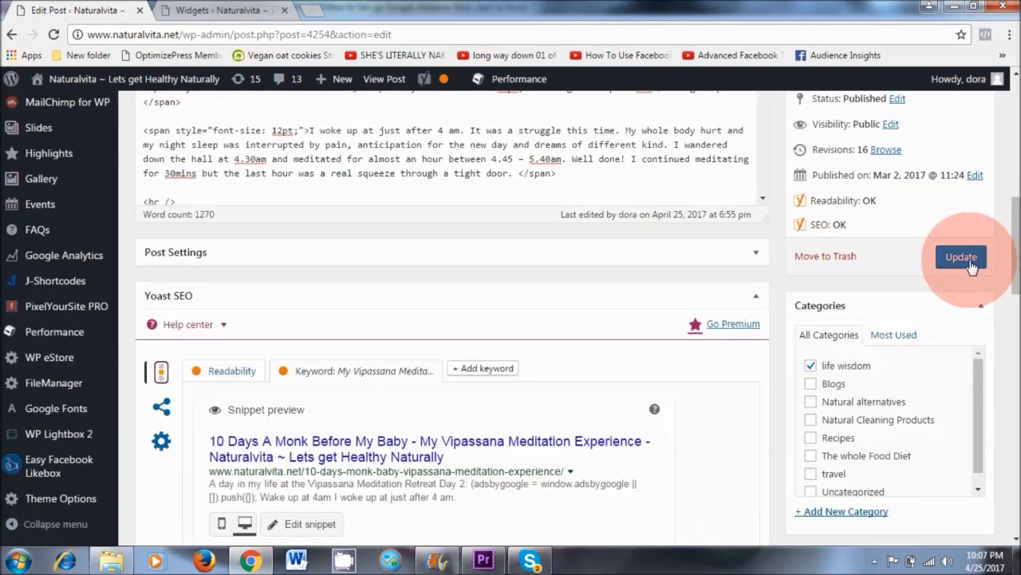
left_click(966, 258)
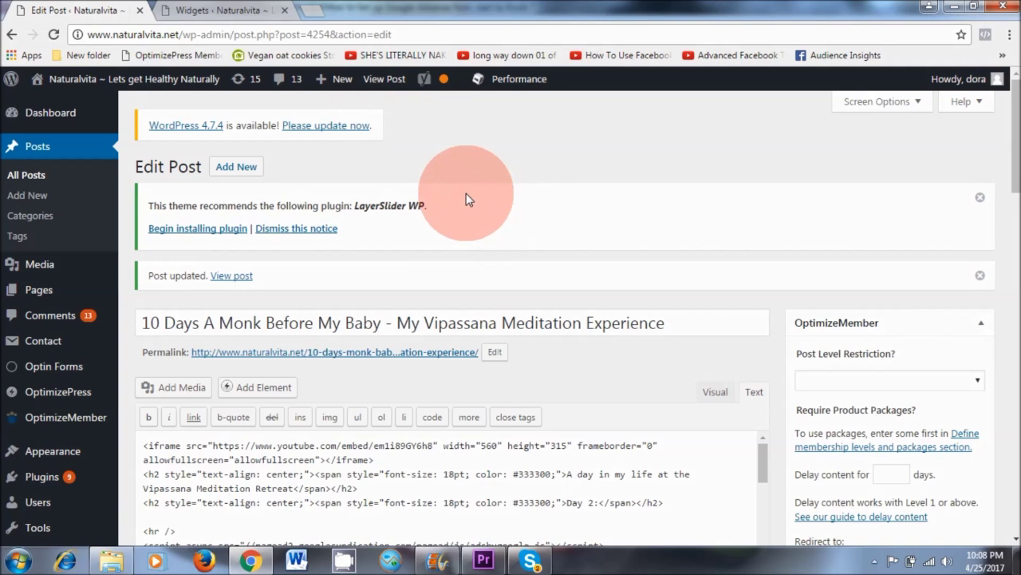
left_click(386, 81)
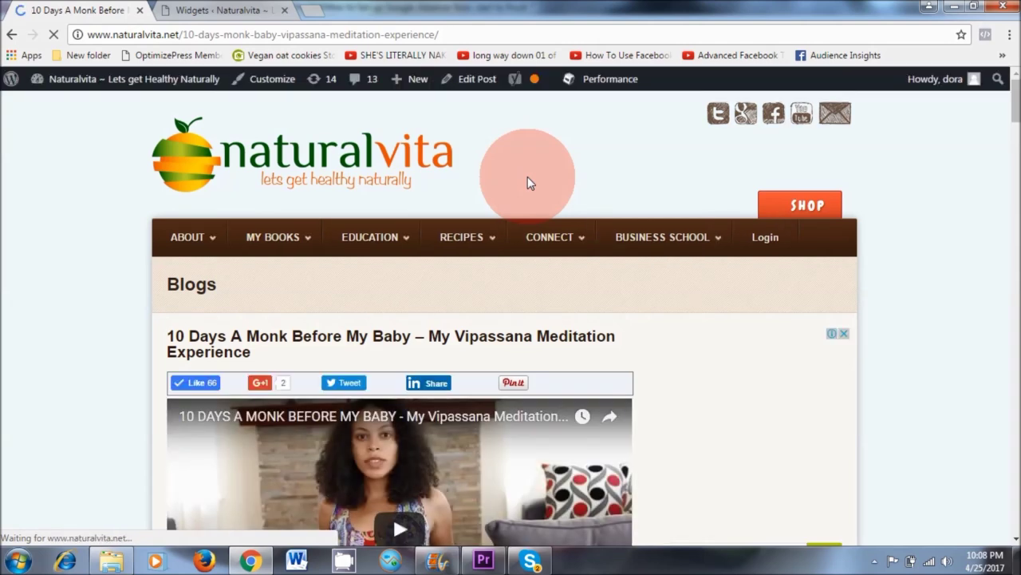
Scroll the live 10 Days A Monk post to check the ad under the Day 2 heading.
scroll(528, 179, "down", 2)
scroll(527, 182, "down", 4)
scroll(171, 159, "down", 3)
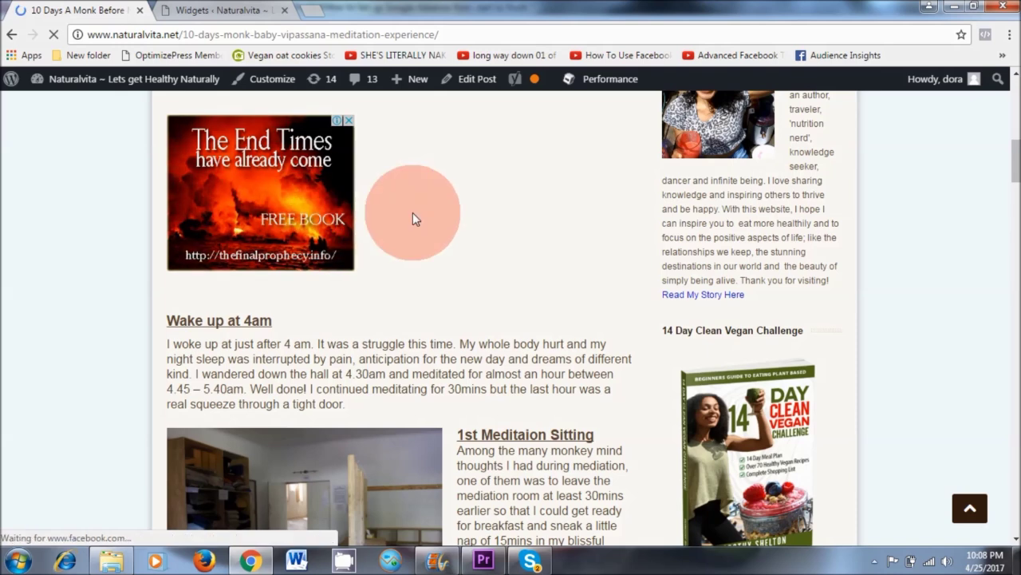
scroll(527, 274, "down", 1)
scroll(528, 275, "down", 3)
scroll(383, 292, "up", 5)
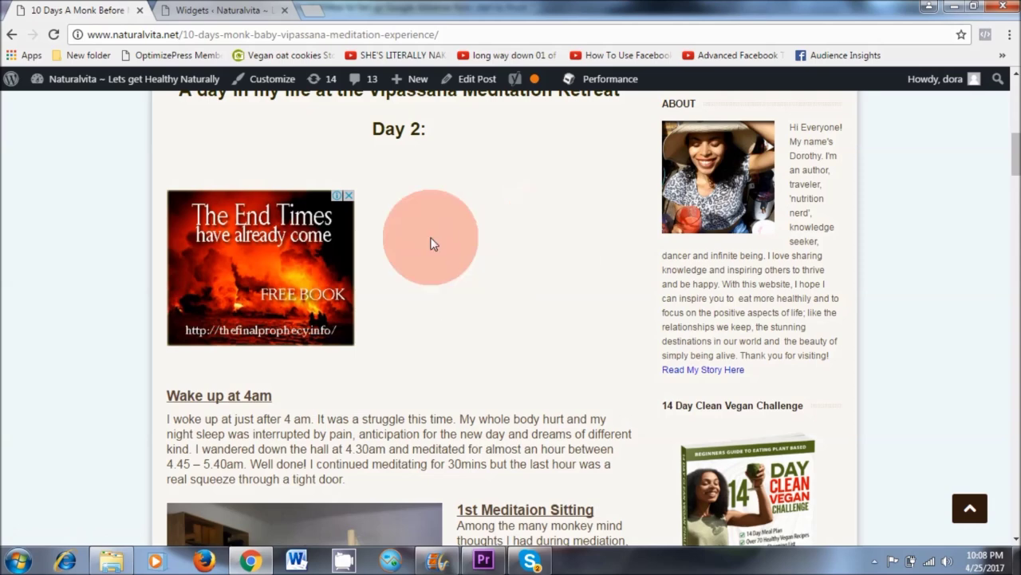
scroll(439, 247, "up", 2)
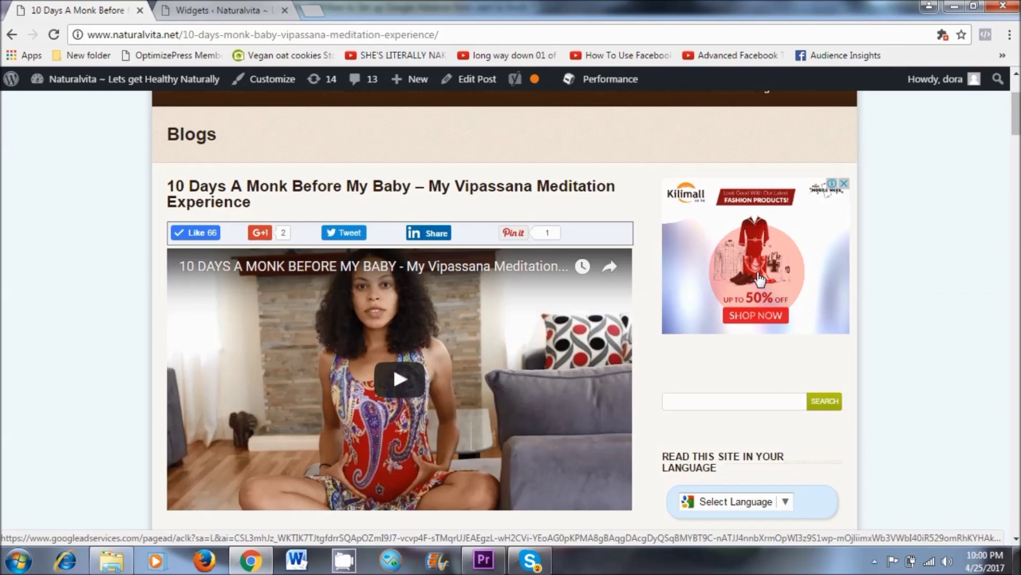
scroll(759, 278, "up", 2)
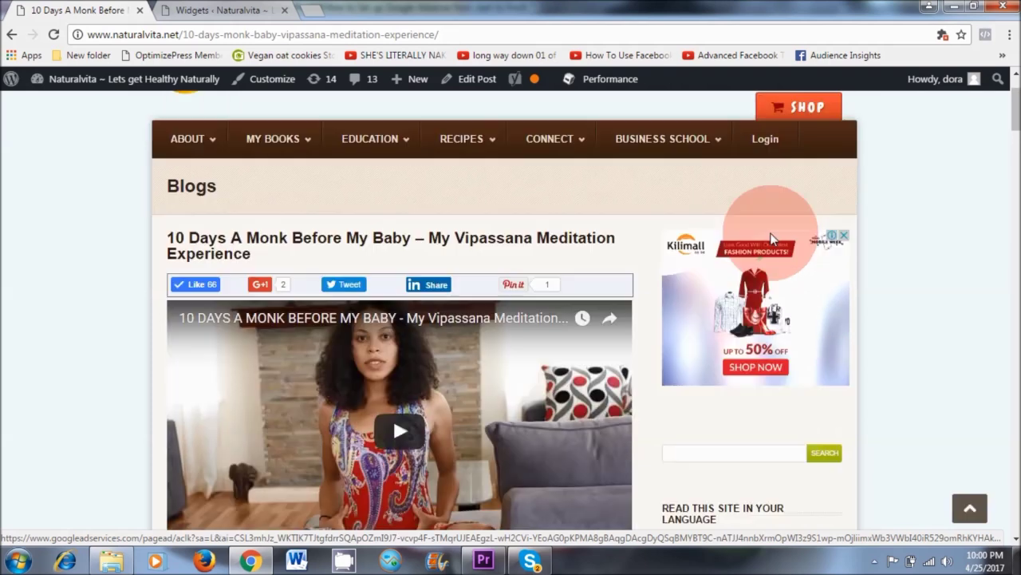